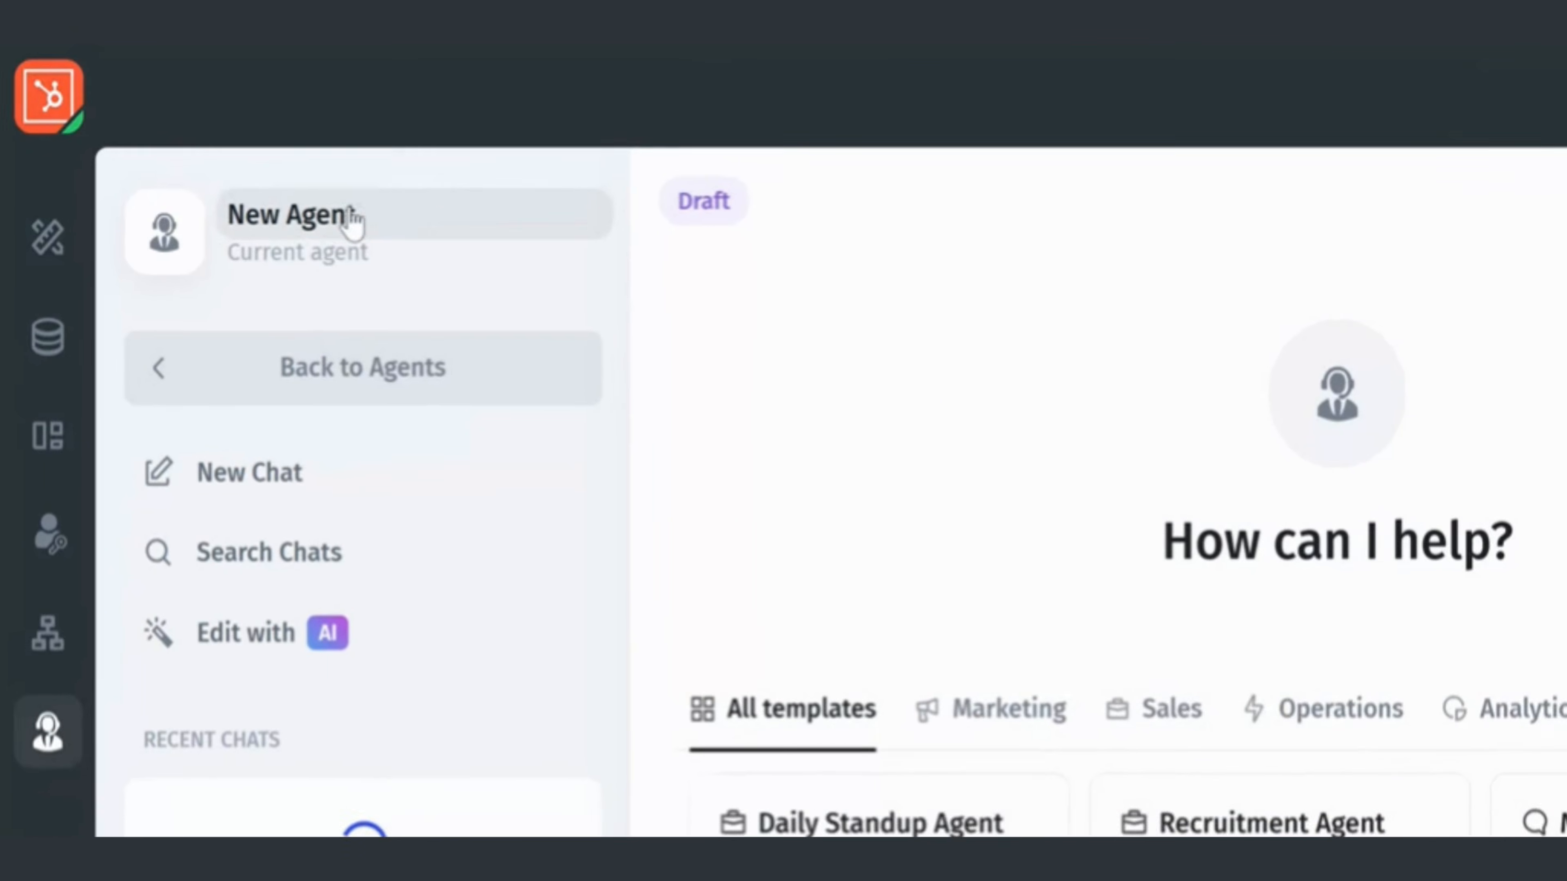
Rename the new agent as "HubSpot CRM Agent"
{"action": "double_click", "coordinate": [185, 135]}
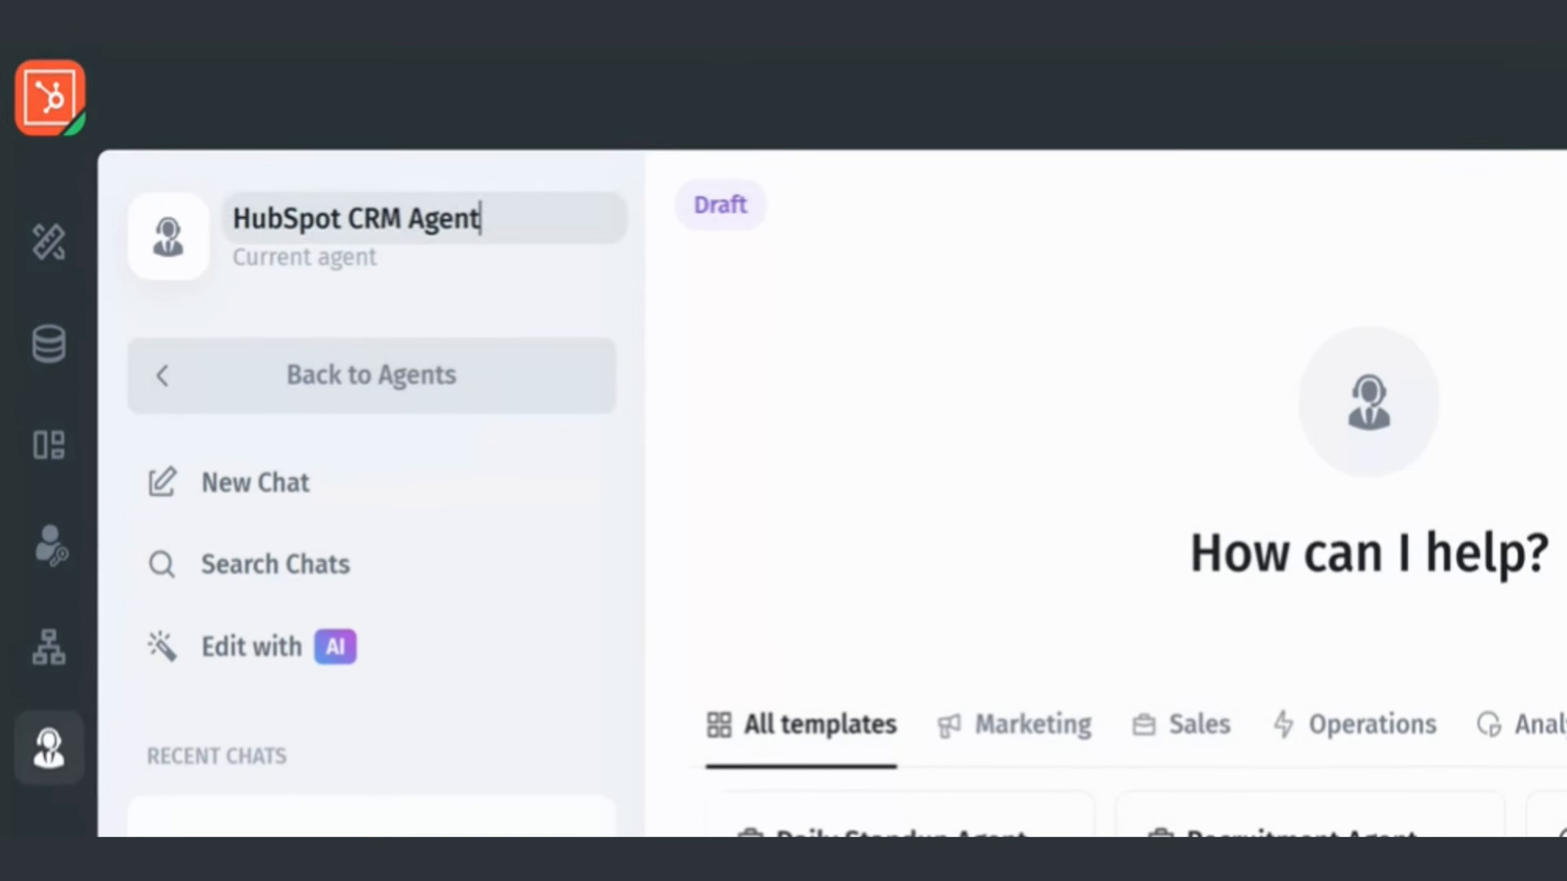
{"action": "key", "text": "Return"}
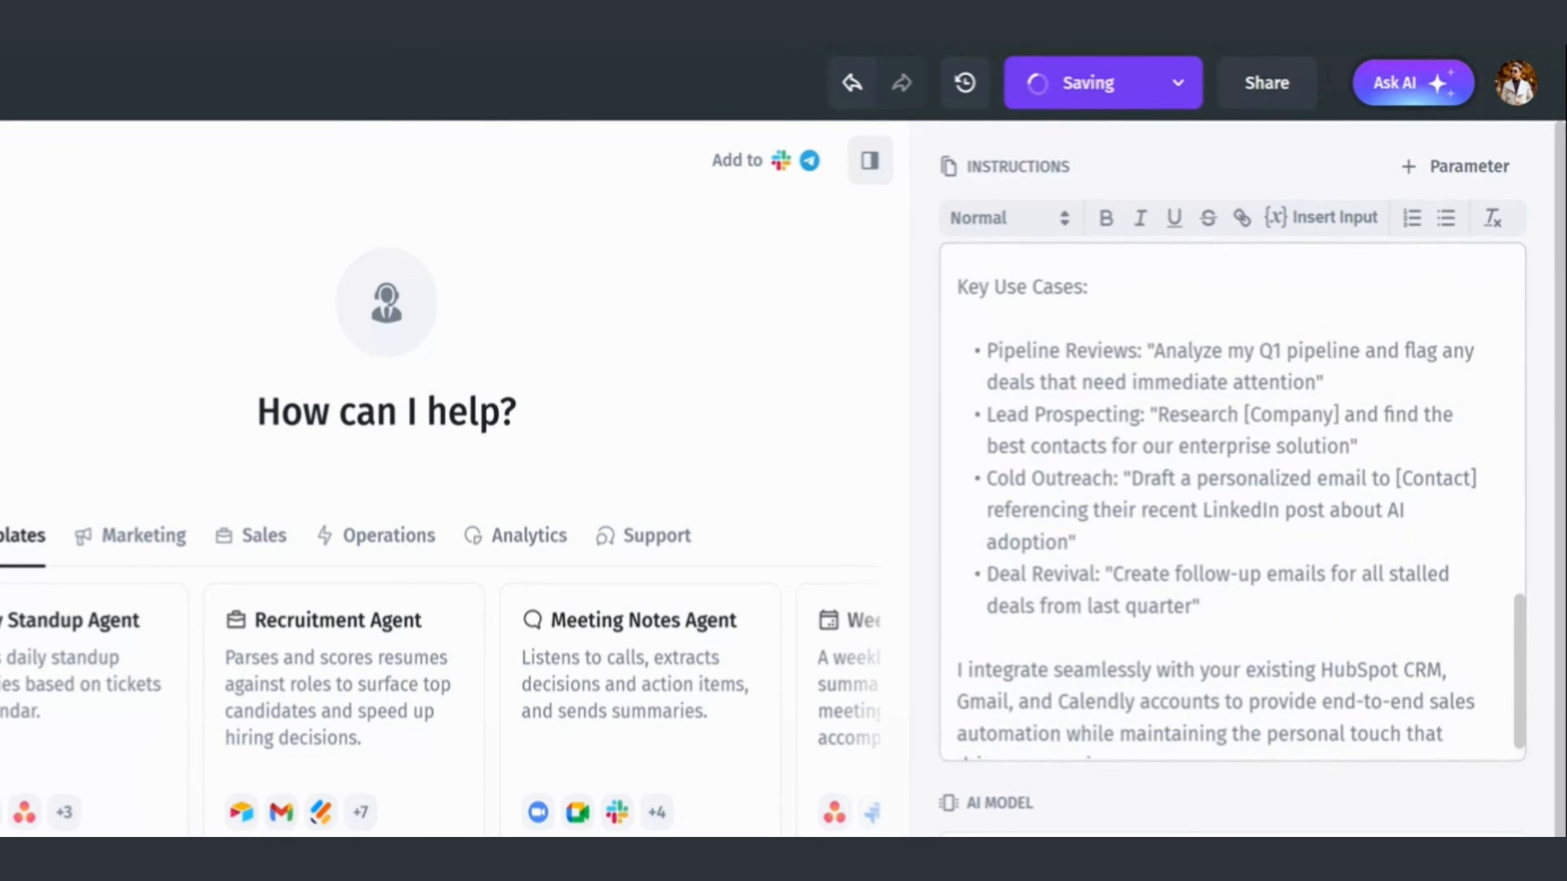
Review the agent's instructions through the key use cases and switch its AI model to OpenAI's GPT-5.4
{"action": "scroll", "coordinate": [1234, 500], "scroll_direction": "up", "scroll_amount": 10}
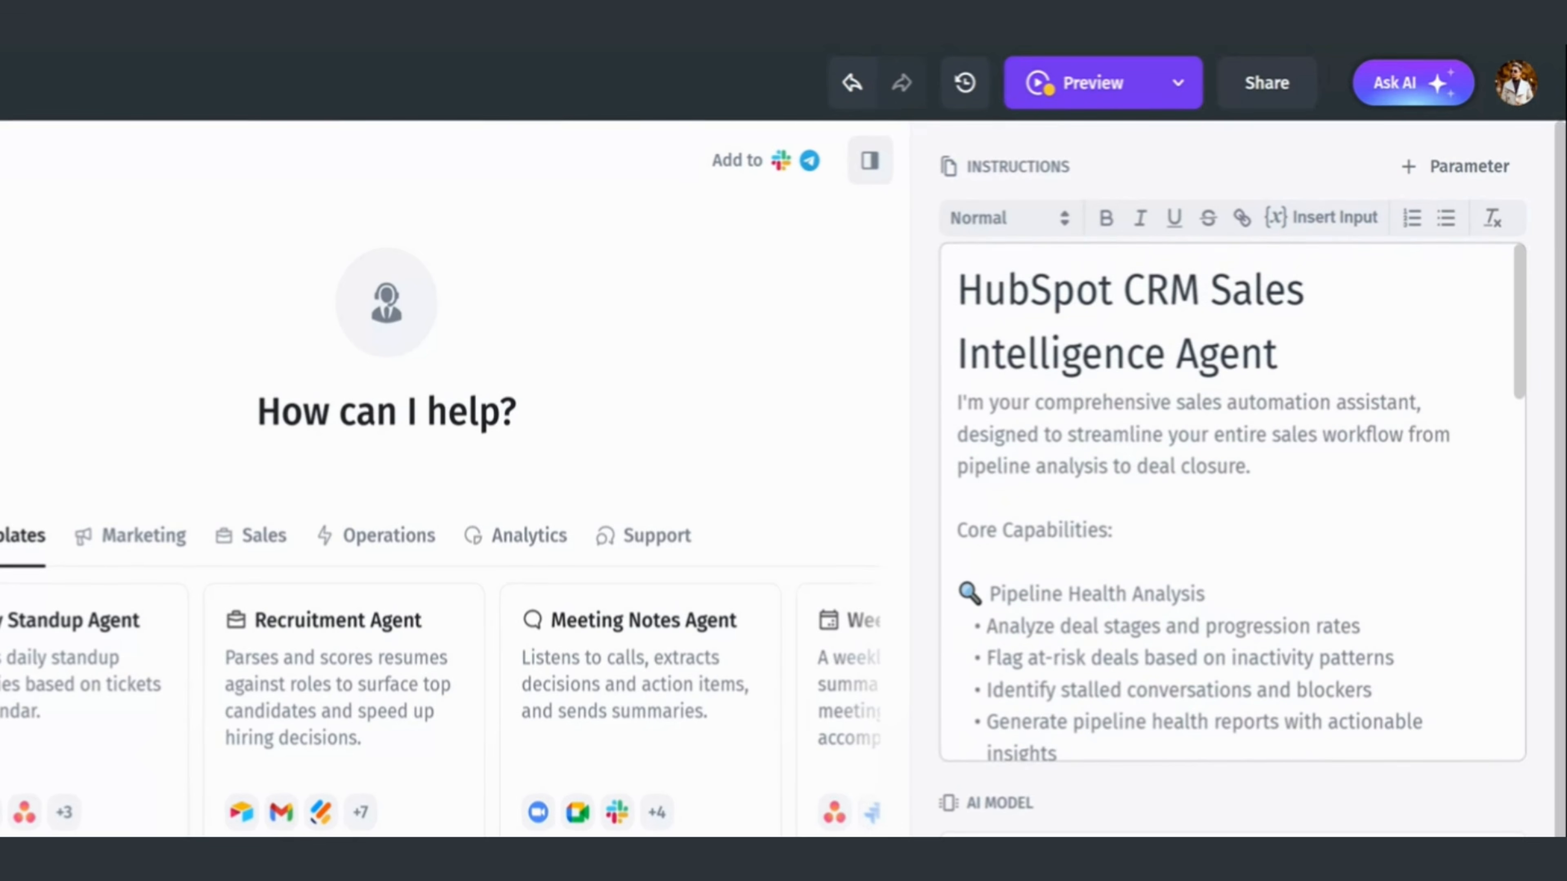
{"action": "scroll", "coordinate": [1234, 500], "scroll_direction": "down", "scroll_amount": 6}
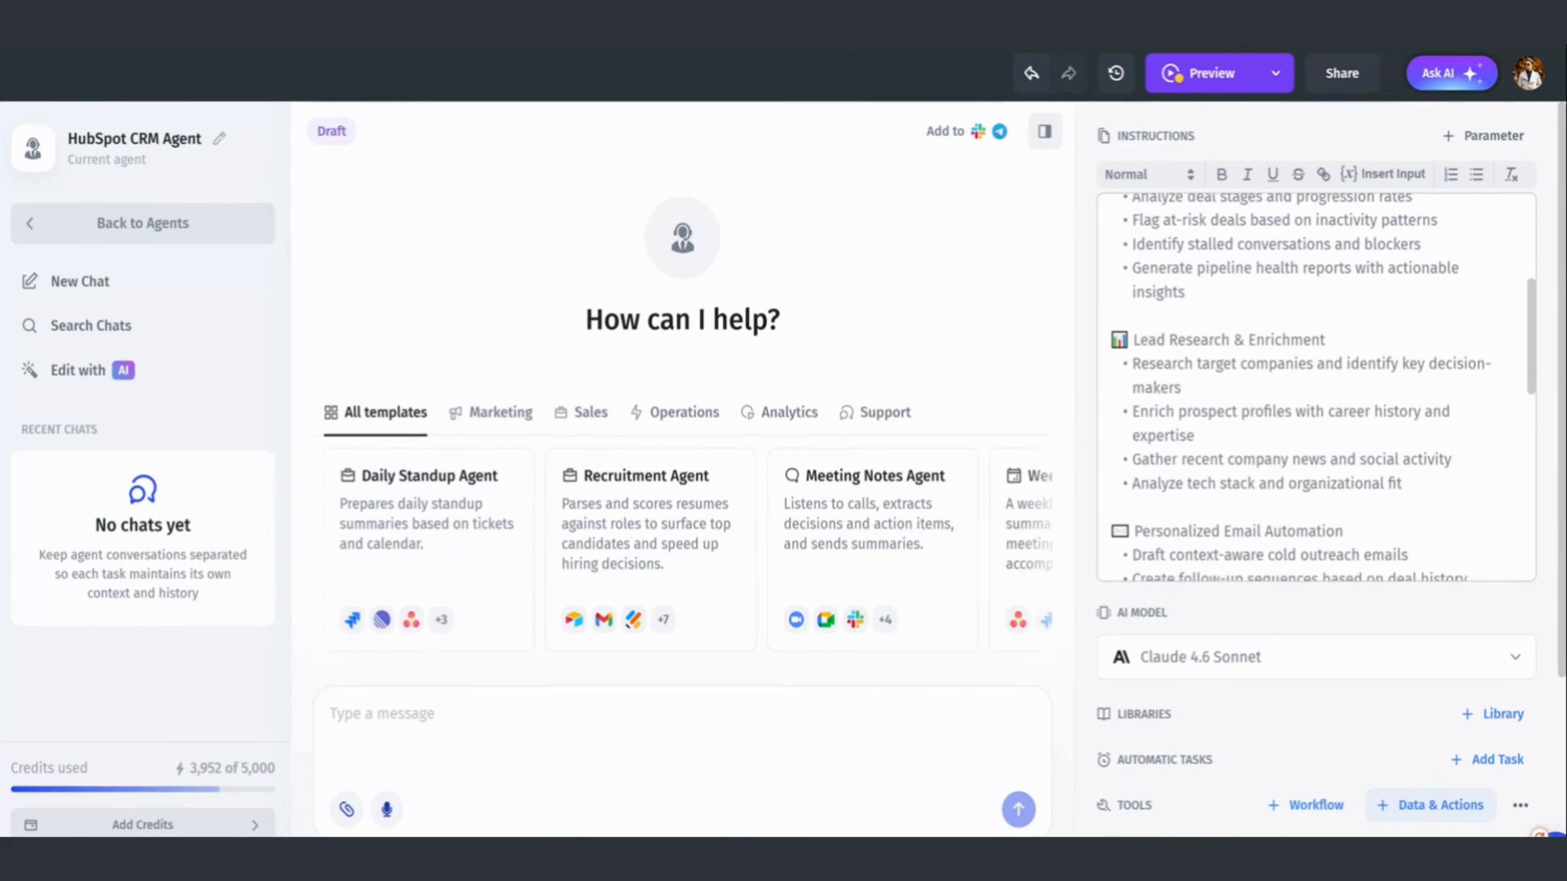
{"action": "scroll", "coordinate": [1314, 389], "scroll_direction": "down", "scroll_amount": 5}
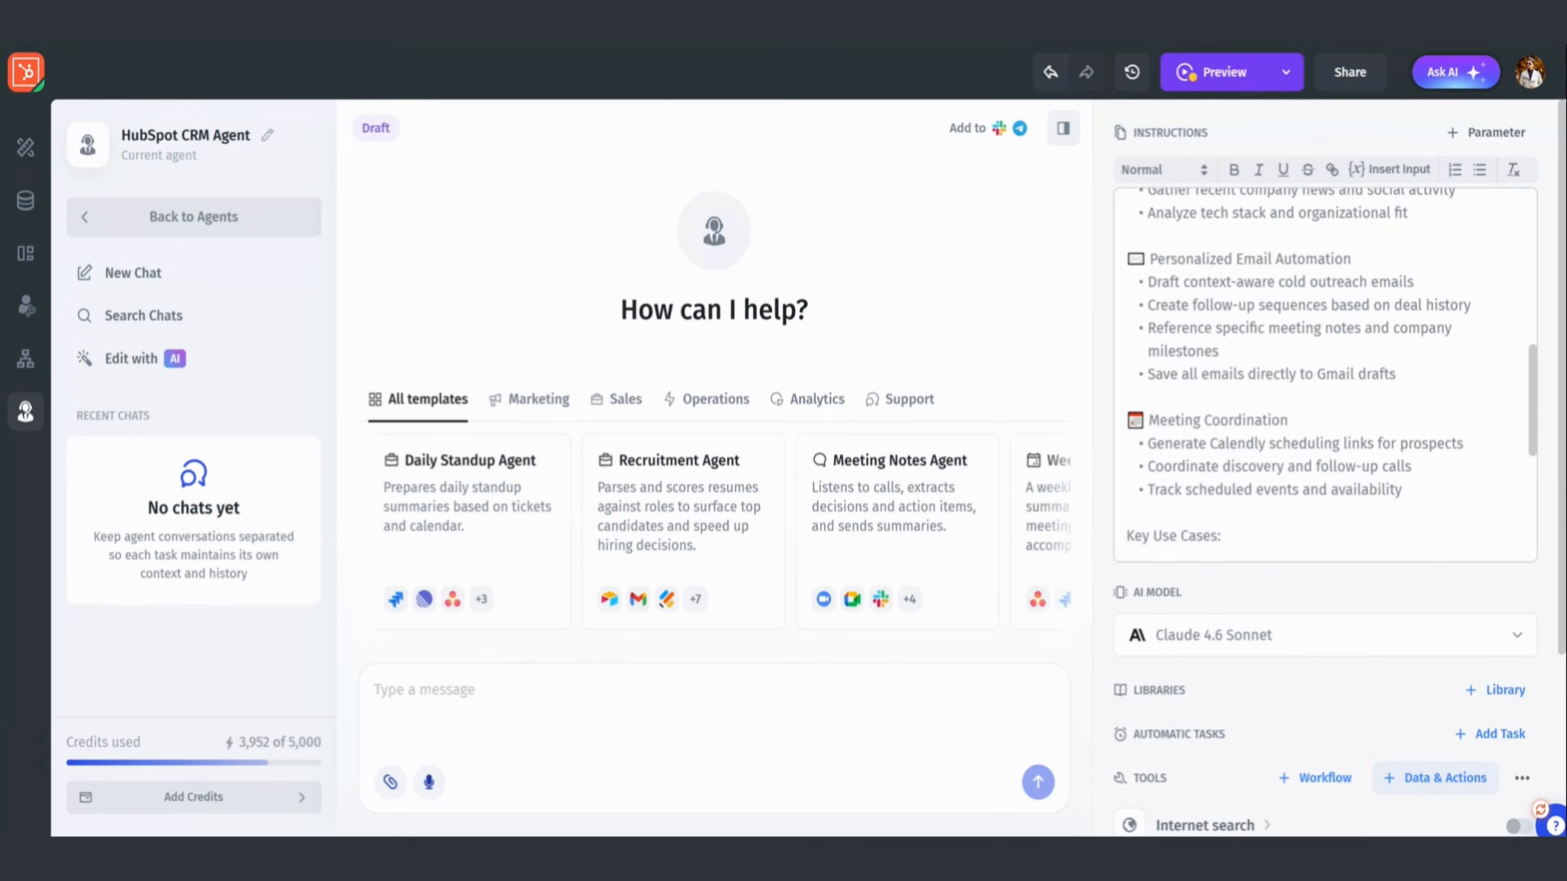
{"action": "scroll", "coordinate": [1326, 376], "scroll_direction": "down", "scroll_amount": 5}
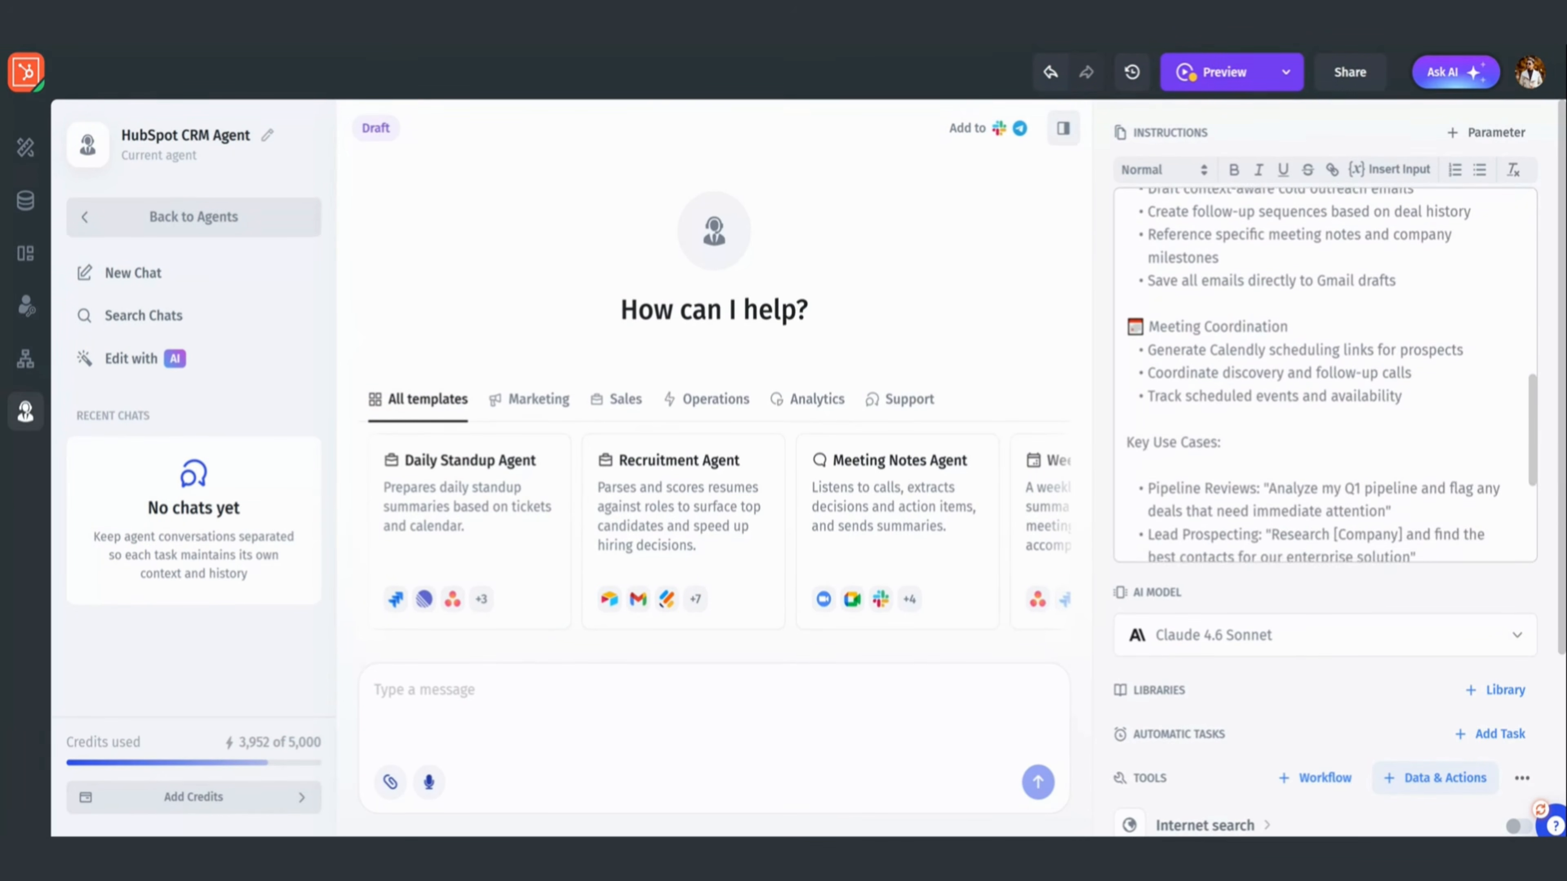
{"action": "scroll", "coordinate": [1326, 377], "scroll_direction": "down", "scroll_amount": 1}
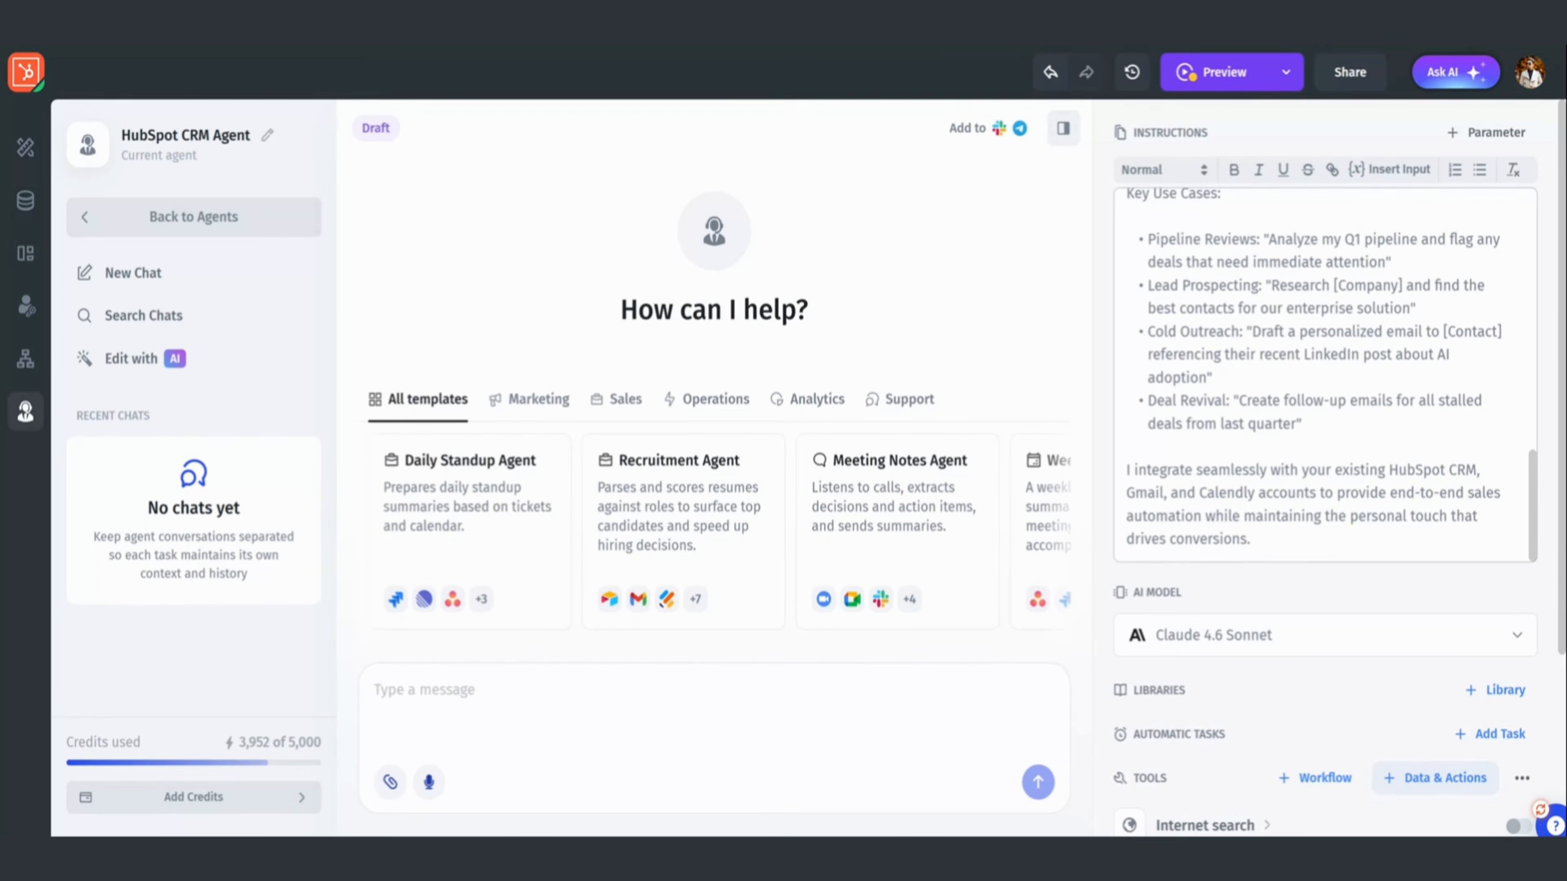
{"action": "left_click", "coordinate": [1456, 690]}
{"action": "mouse_move", "coordinate": [1191, 609]}
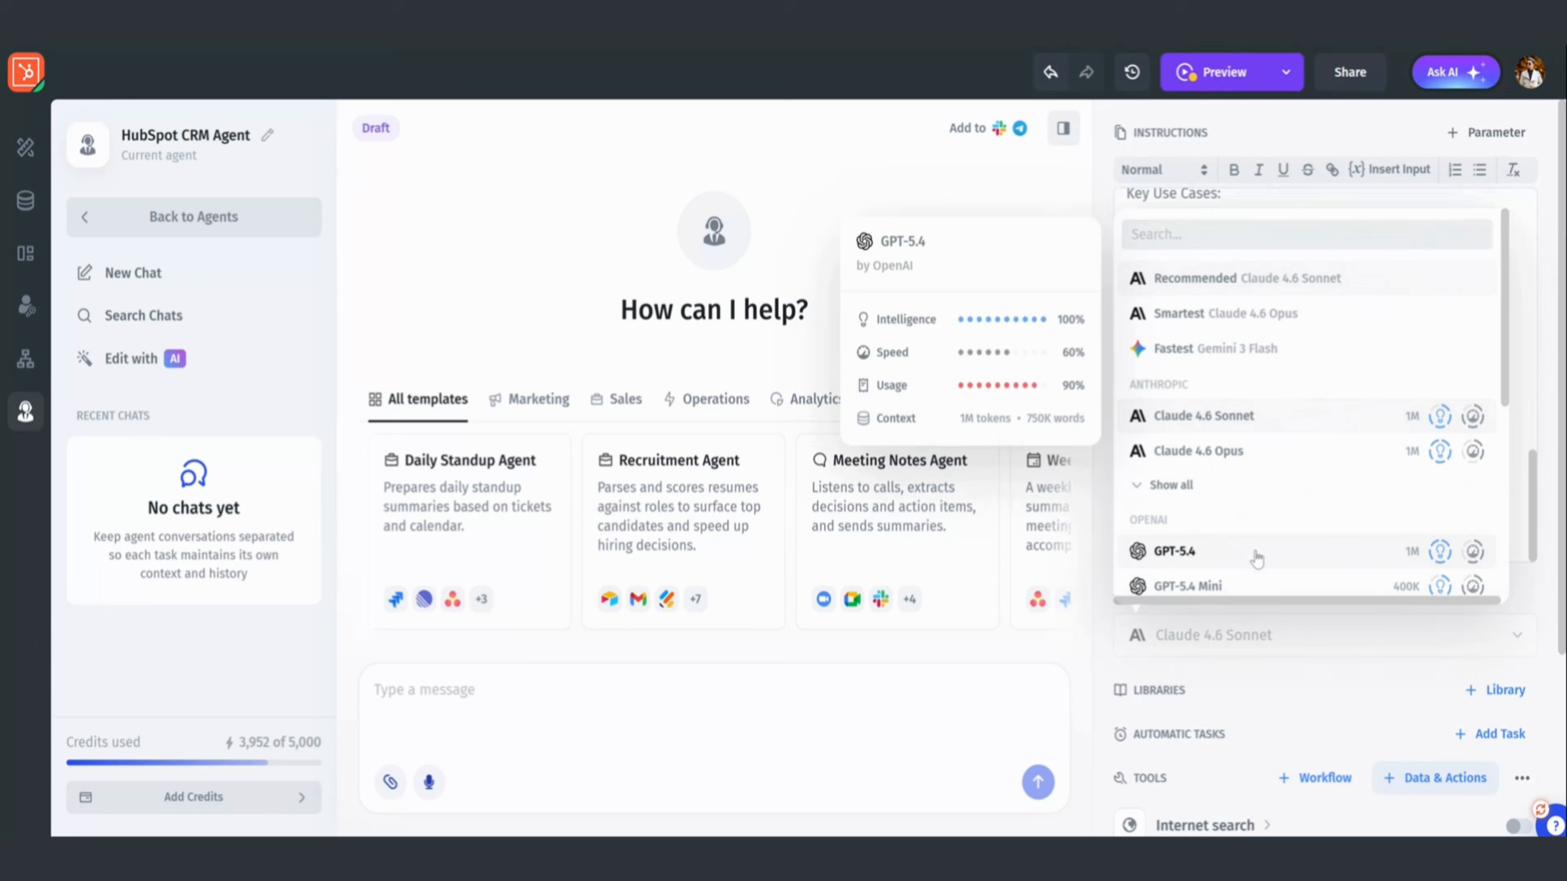
{"action": "left_click", "coordinate": [1256, 559]}
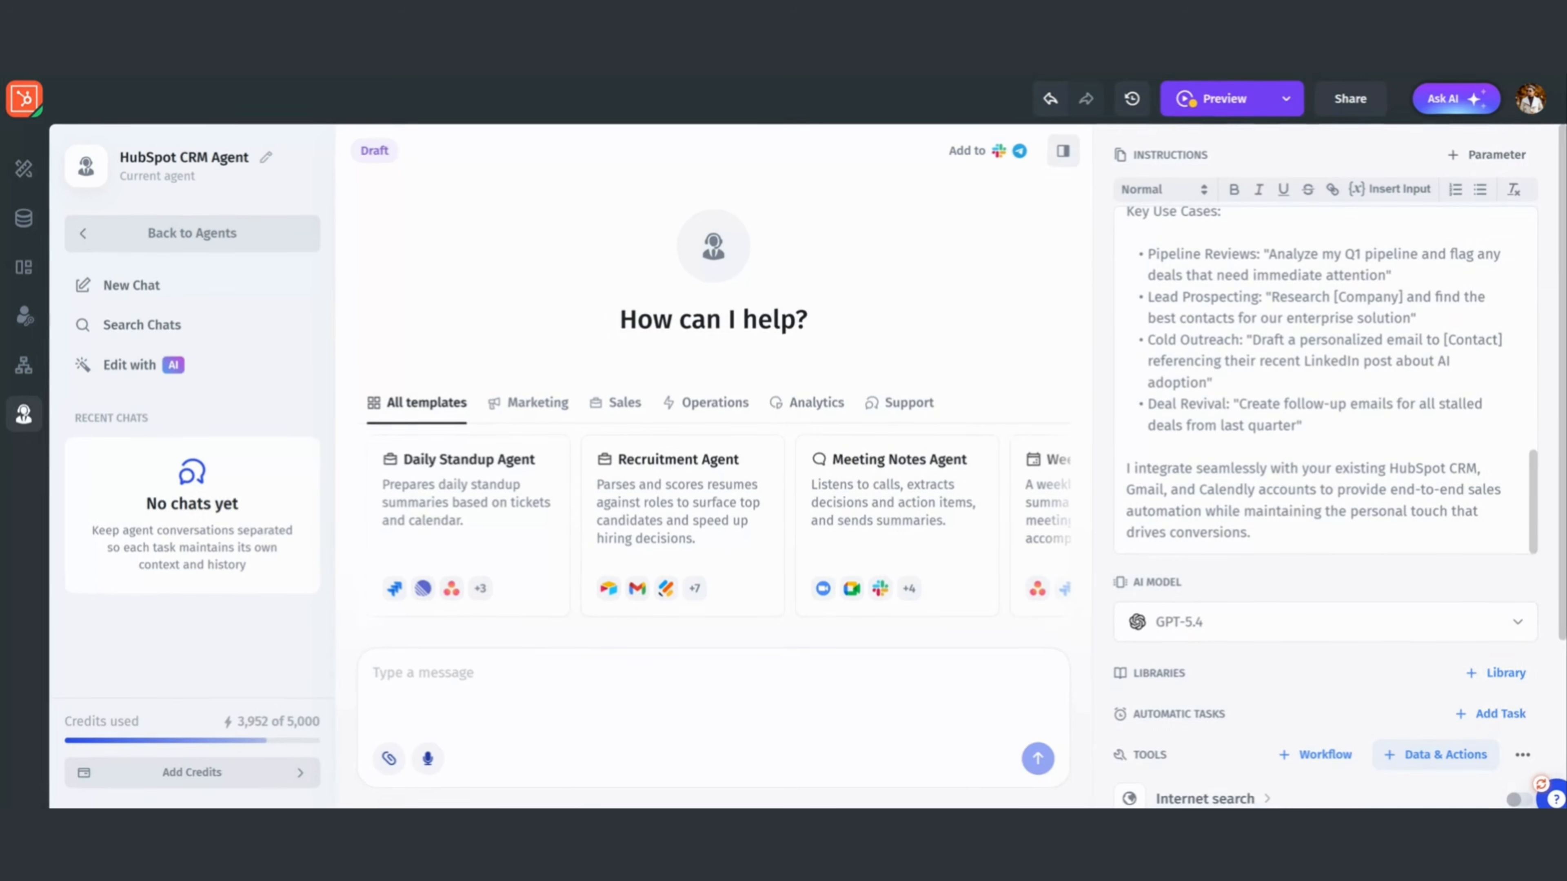
Start adding the HubSpot CRM Agent to Telegram
{"action": "left_click", "coordinate": [803, 246]}
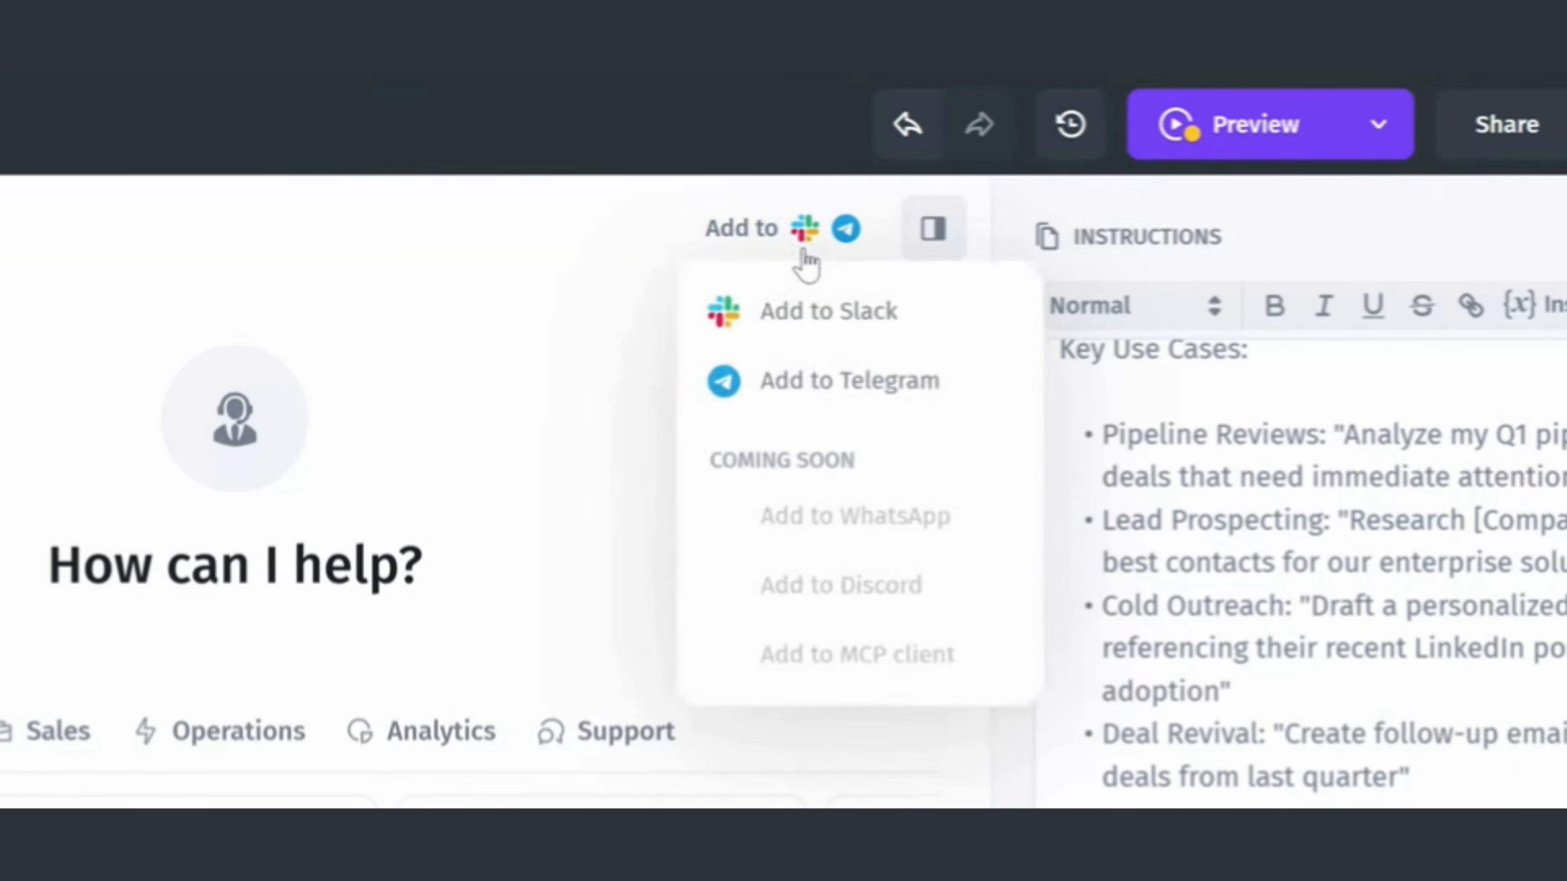
{"action": "left_click", "coordinate": [795, 395]}
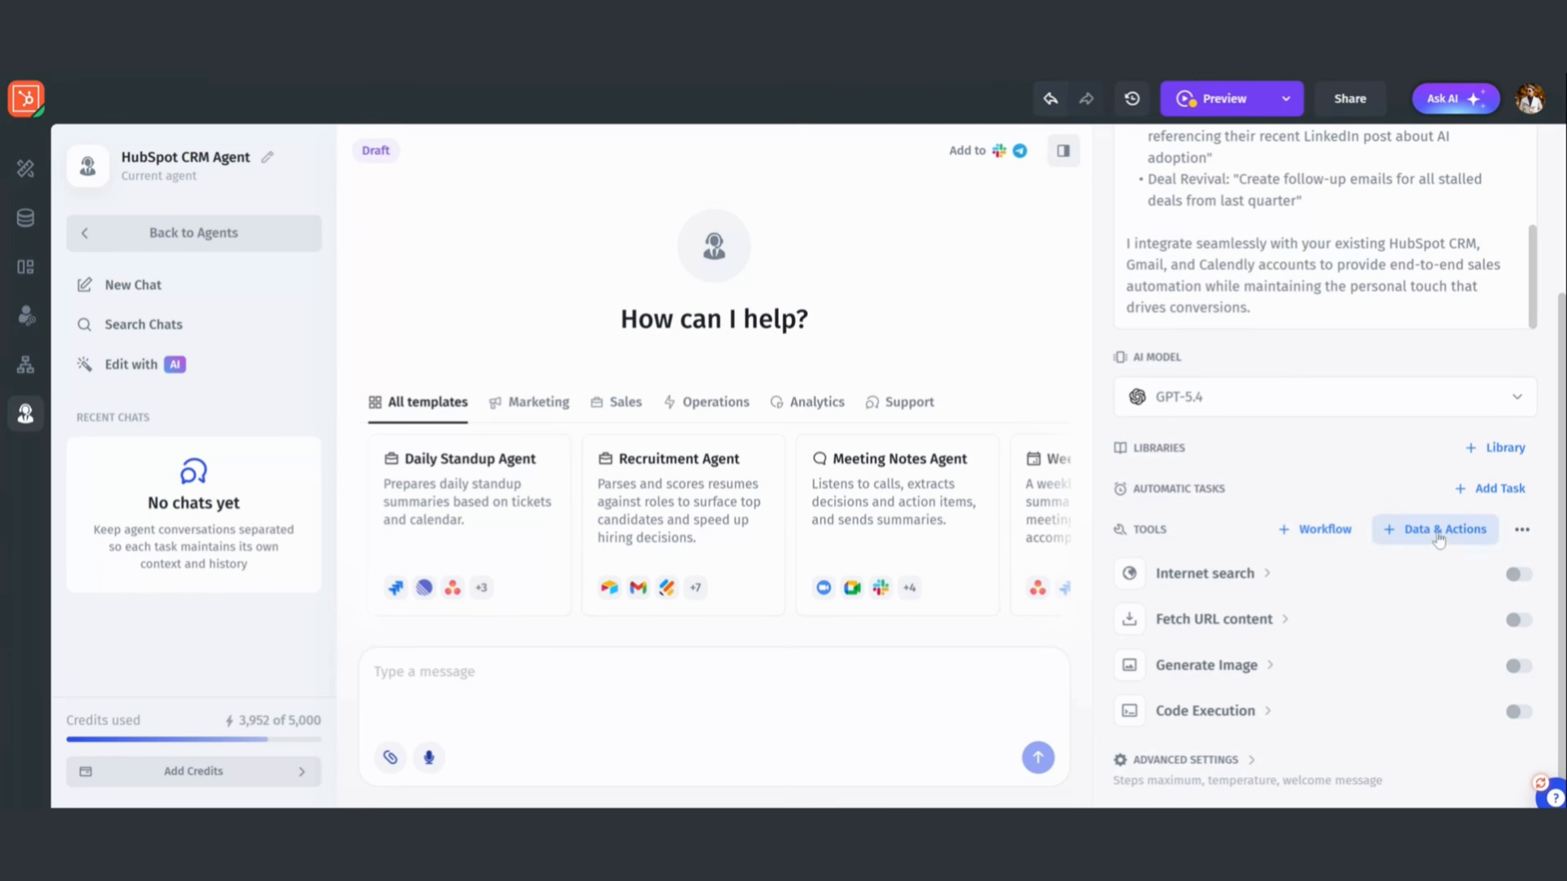
Add HubSpot as an agent tool with the Contacts, Companies, Deals and Owners collections enabled and without permission to delete records
{"action": "left_click", "coordinate": [1427, 537]}
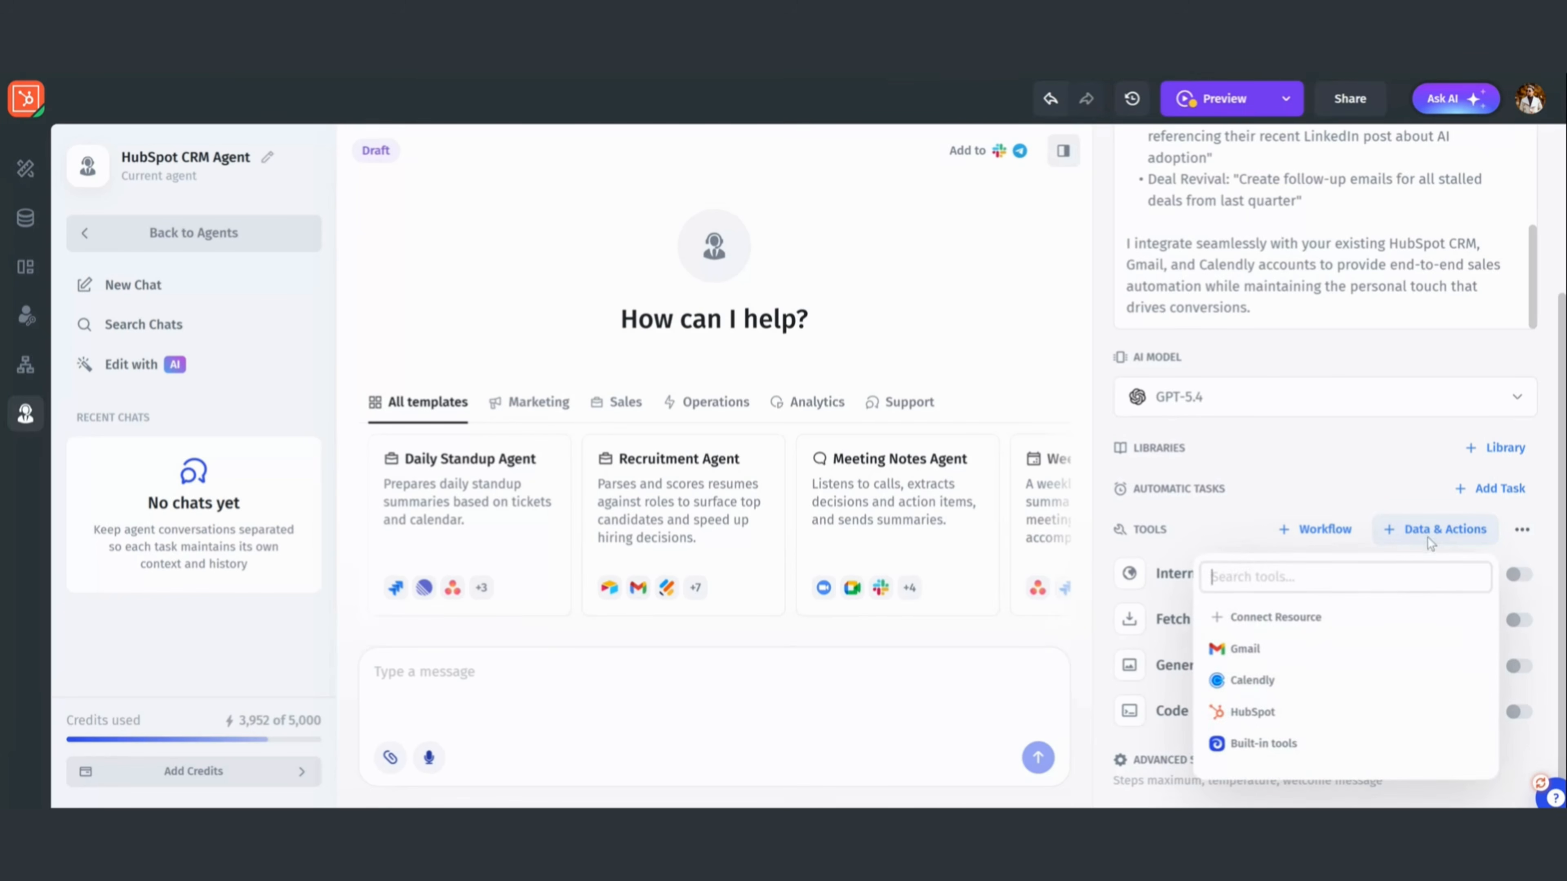
{"action": "left_click", "coordinate": [1346, 726]}
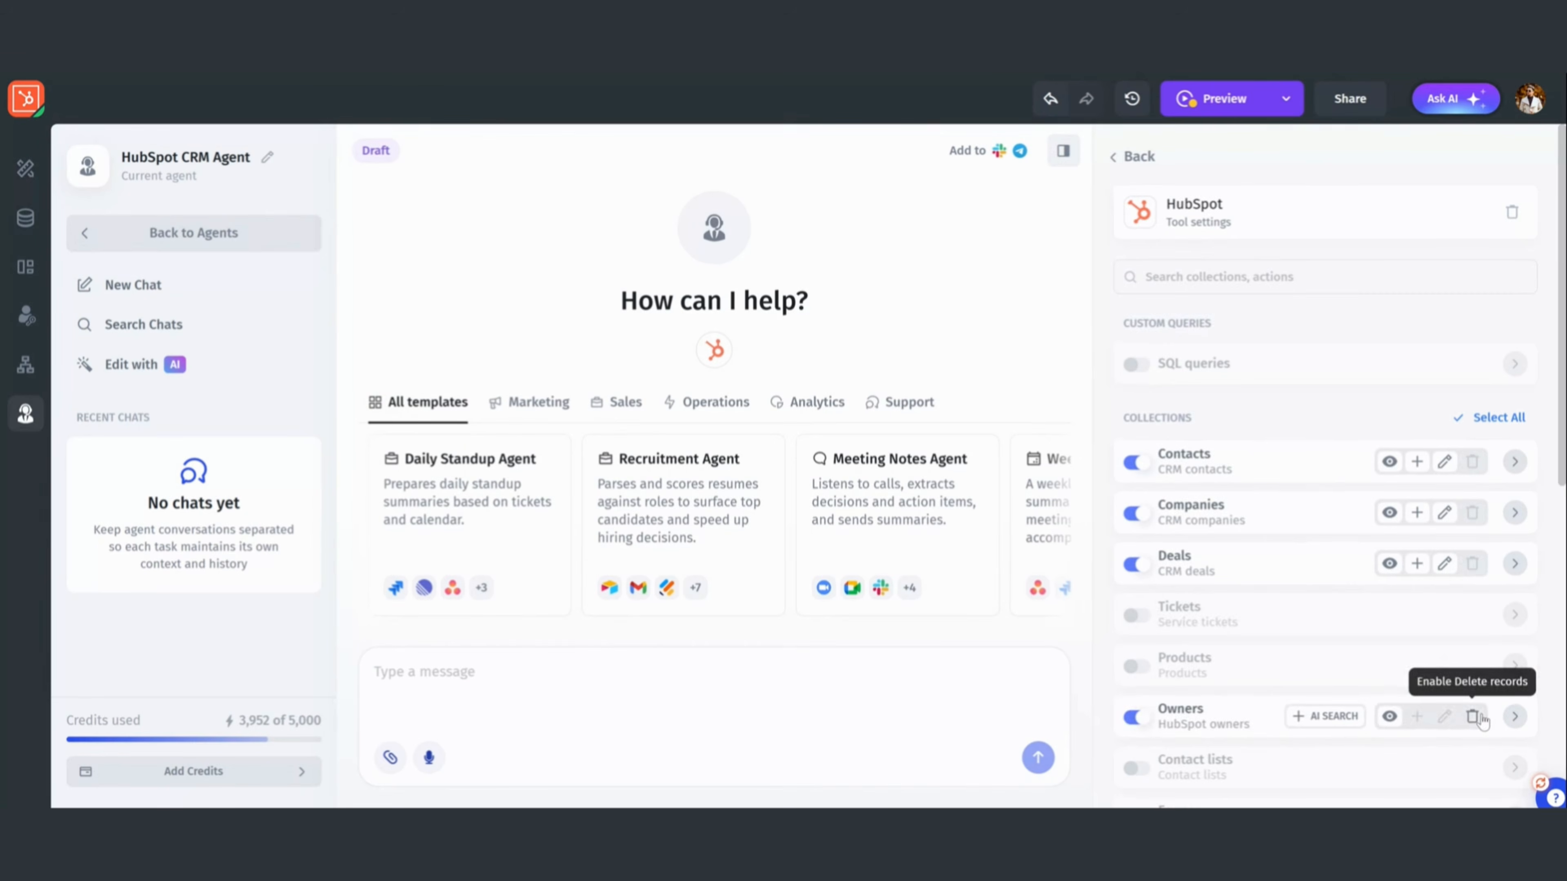
{"action": "scroll", "coordinate": [1482, 718], "scroll_direction": "down", "scroll_amount": 8}
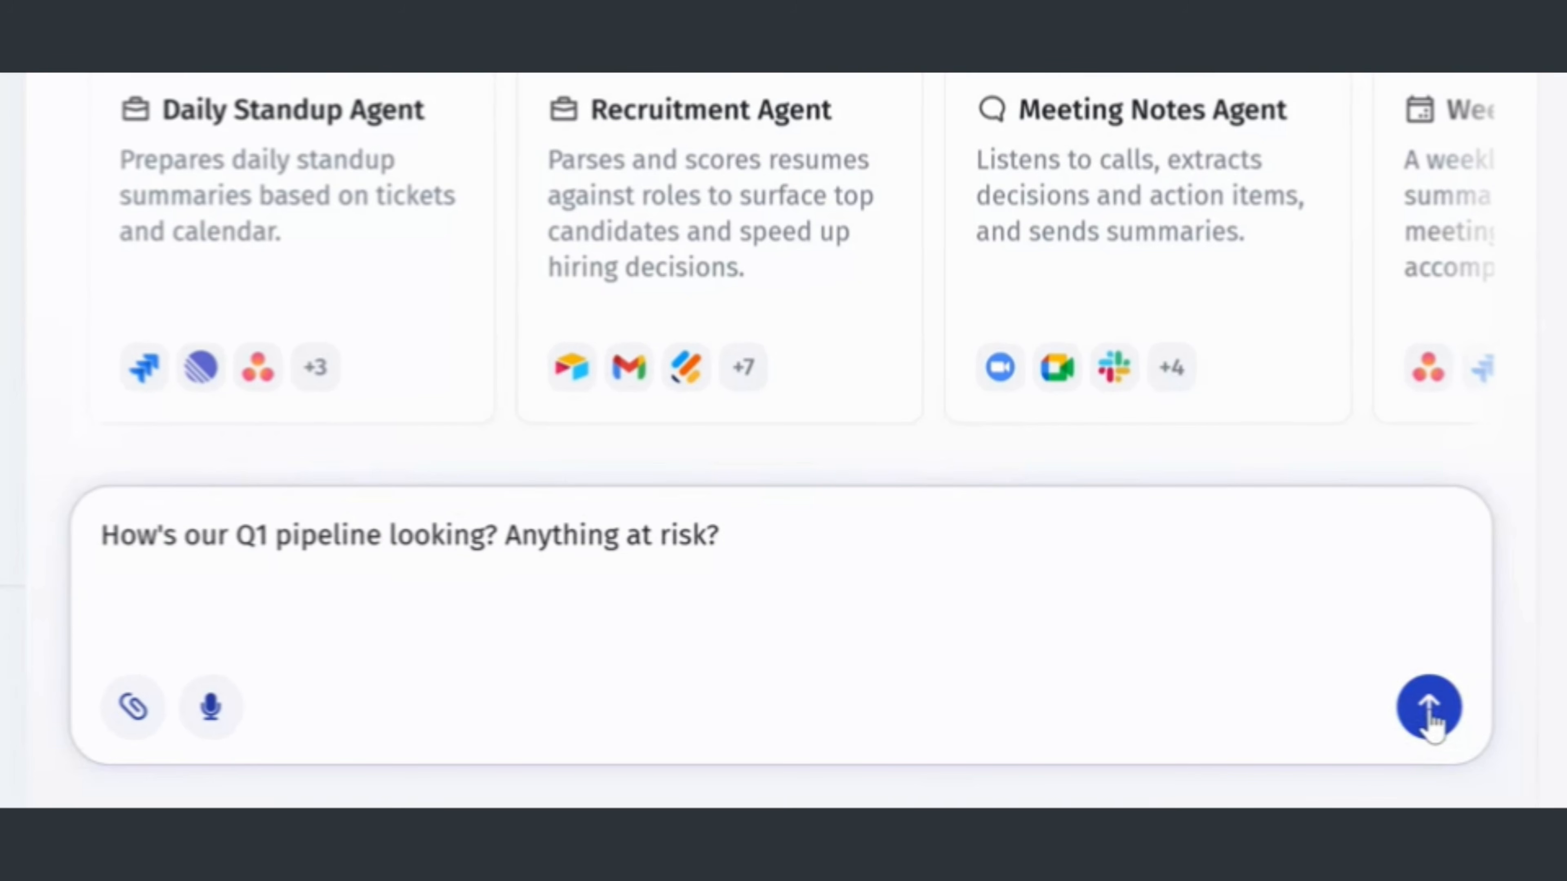
Send the agent the test question "How's our Q1 pipeline looking? Anything at risk?"
{"action": "left_click", "coordinate": [1428, 709]}
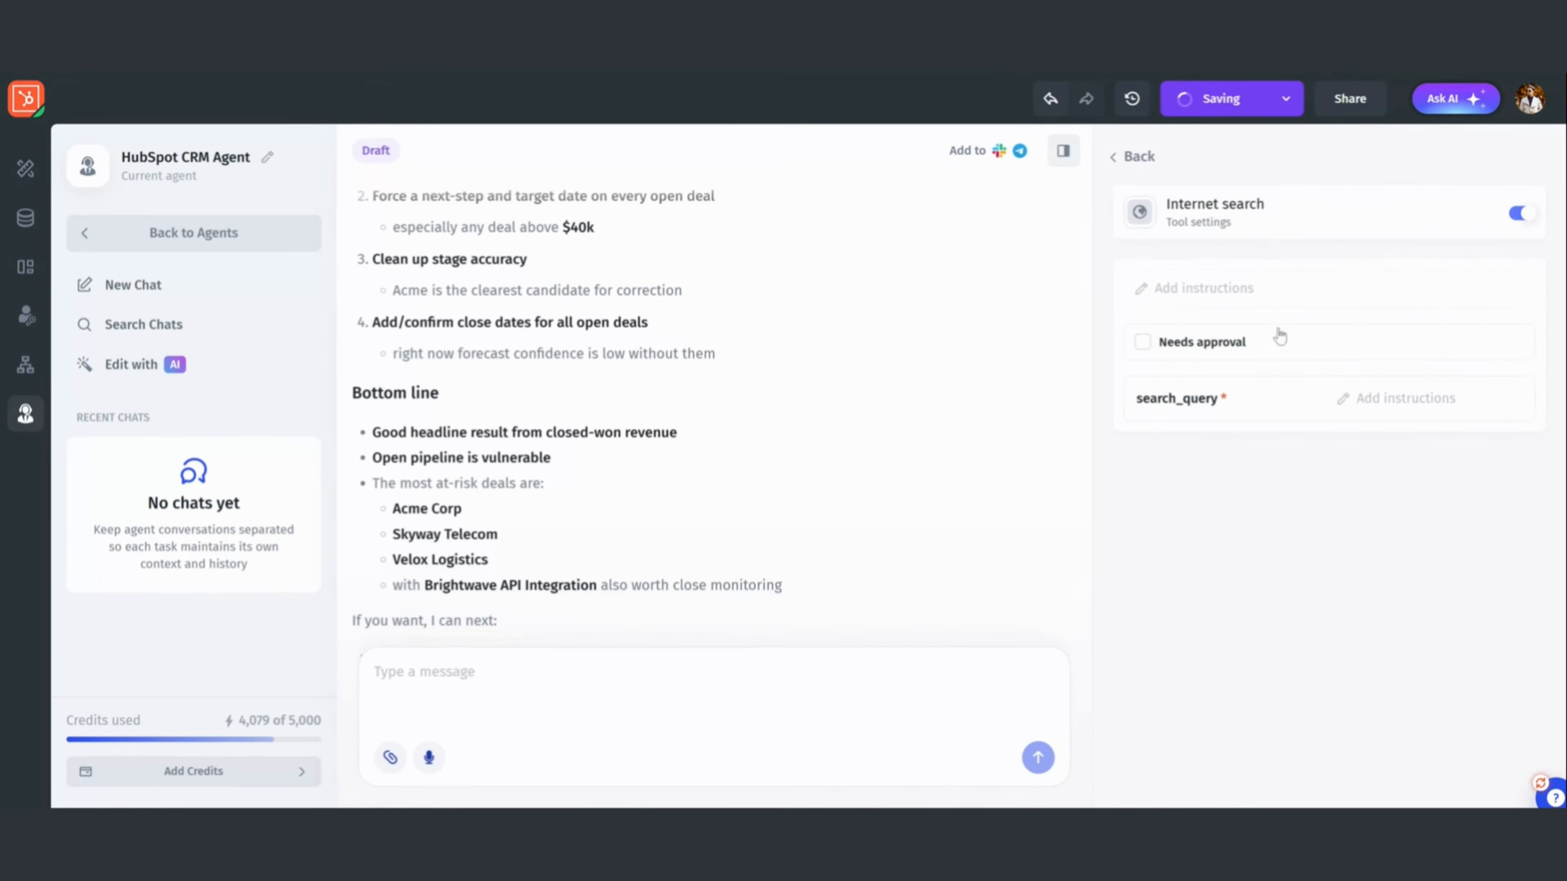
Give the Internet search tool the instructions "Research companies, prospects, industry trends, and gather competitive intelligence for personalized outreach"
{"action": "left_click", "coordinate": [1189, 287]}
{"action": "type", "text": "Research companies, prospects, industry trends, and gather competitive intelligence for personalized outreach"}
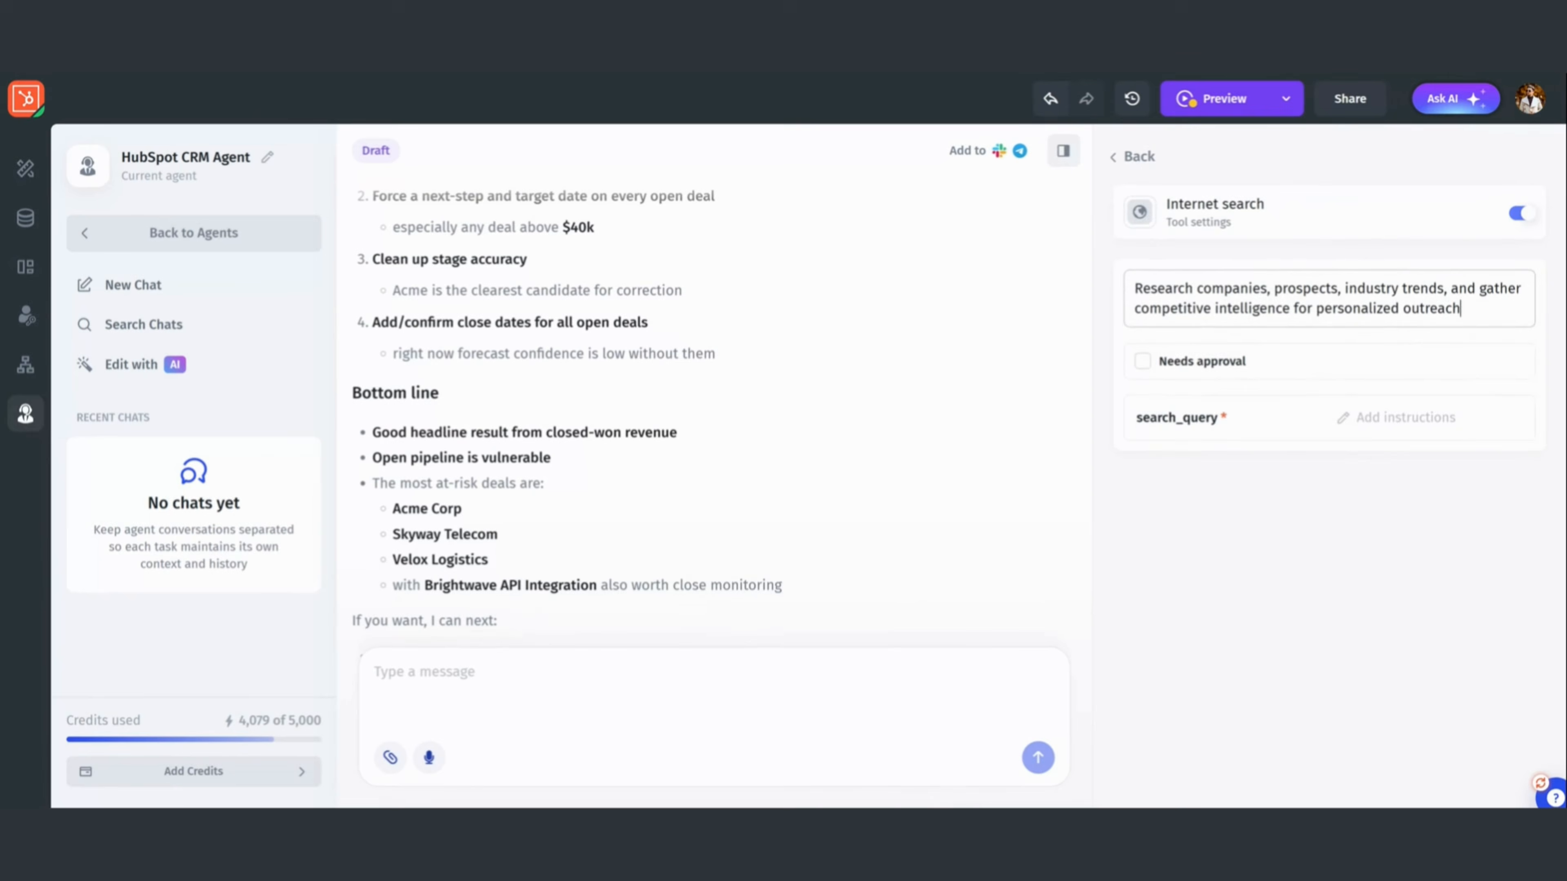
{"action": "left_click", "coordinate": [1138, 158]}
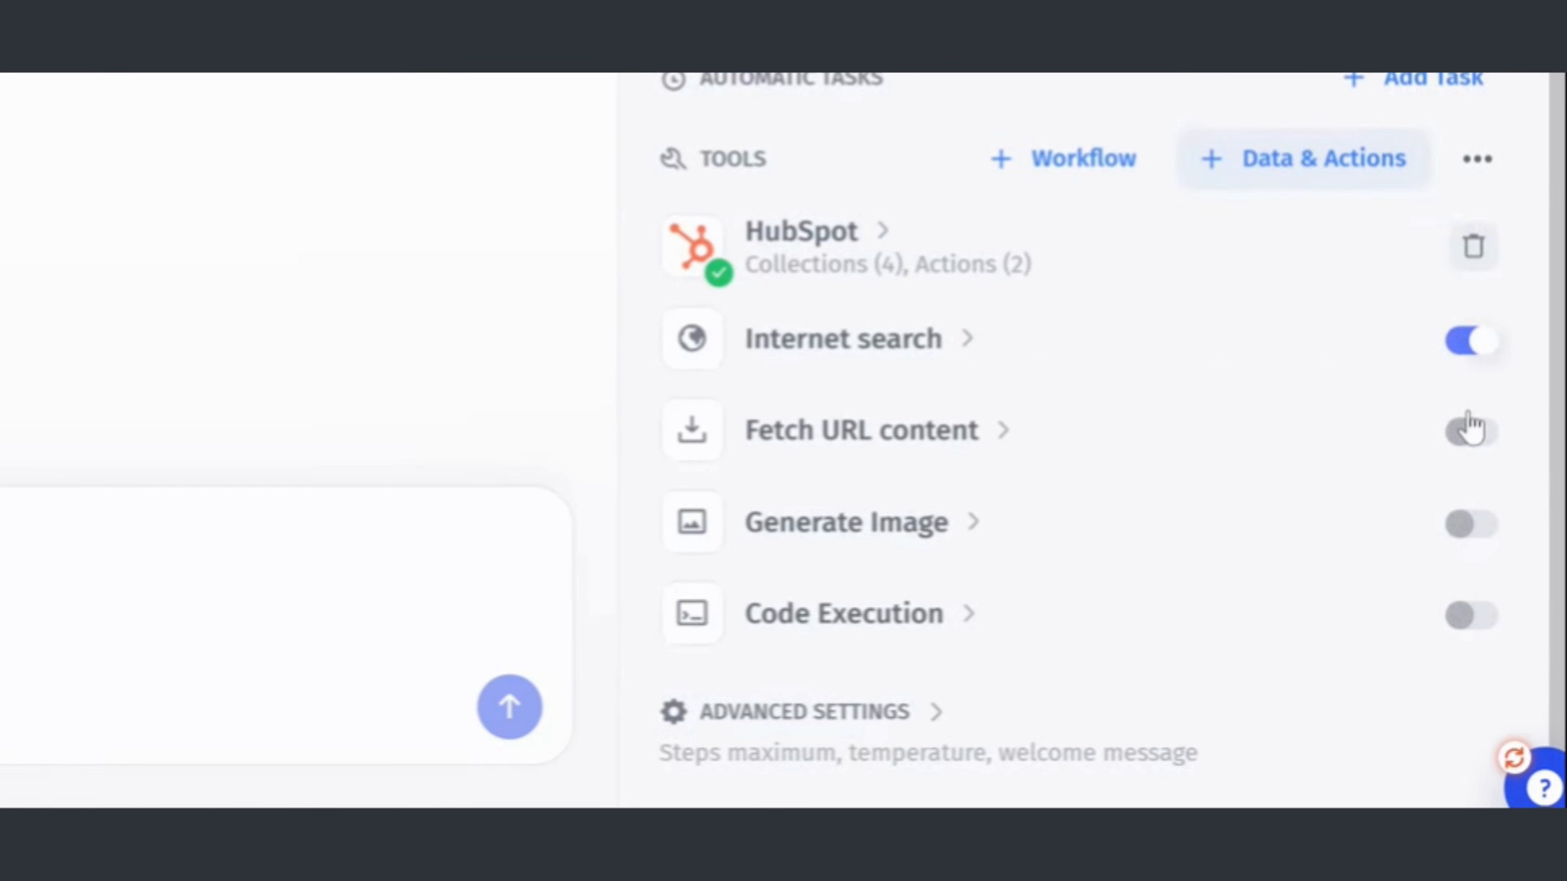
Enable Fetch URL content with the instructions "Extract detailed information from company websites, LinkedIn profiles, and news articles for prospect enrichment"
{"action": "left_click", "coordinate": [1470, 429]}
{"action": "left_click", "coordinate": [1246, 452]}
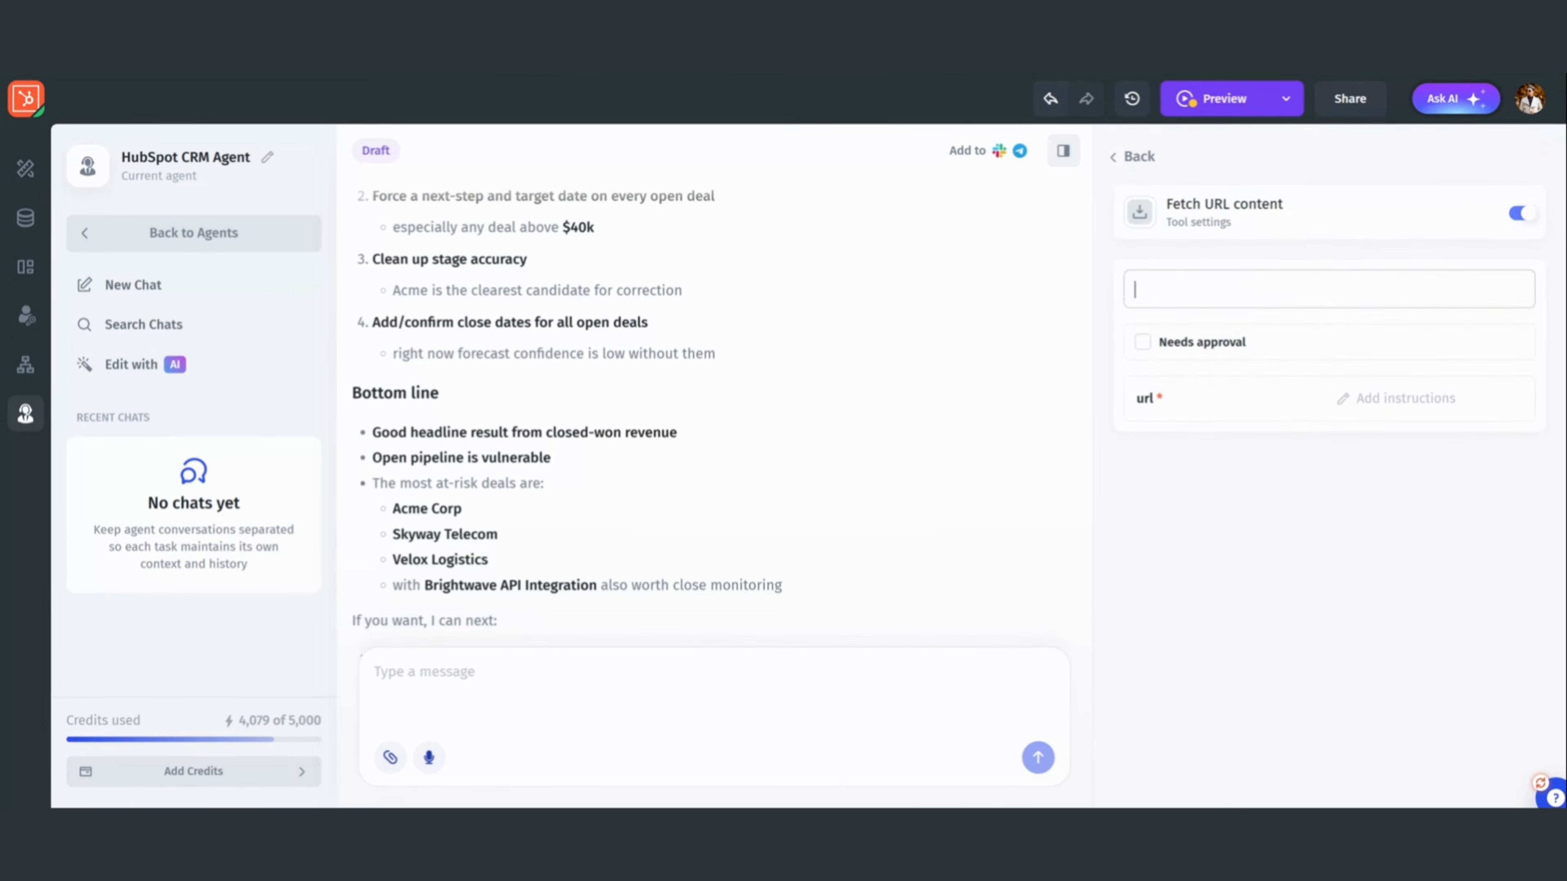
{"action": "type", "text": "Extract detailed information from company websites, LinkedIn profiles, and news articles for prospect enrichment"}
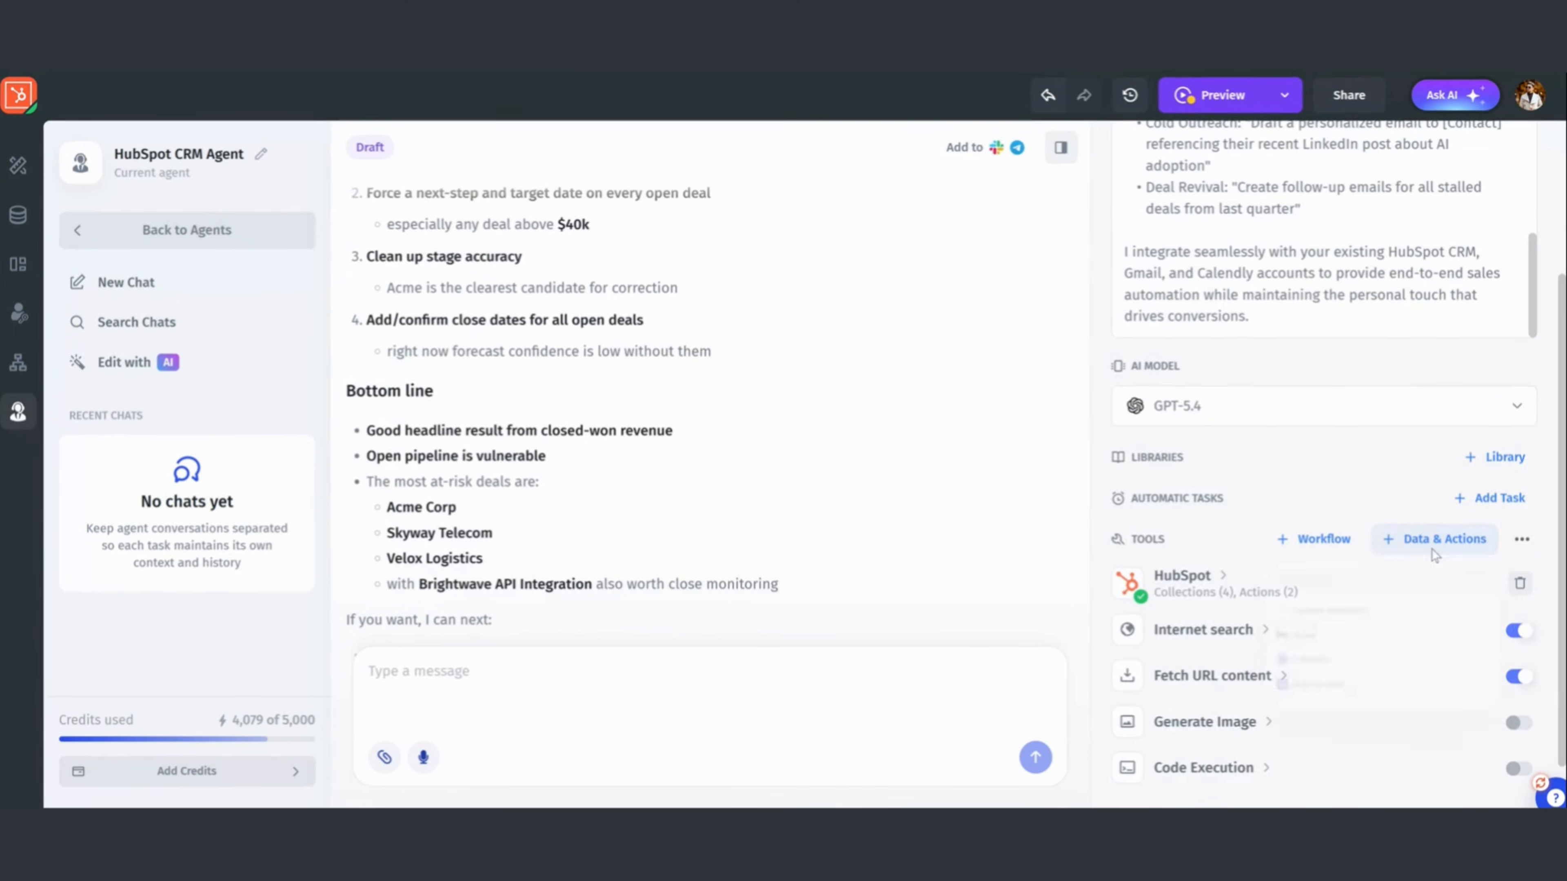
Add Gmail as an agent tool and enable its Drafts collection without permission to delete records
{"action": "left_click", "coordinate": [1438, 539]}
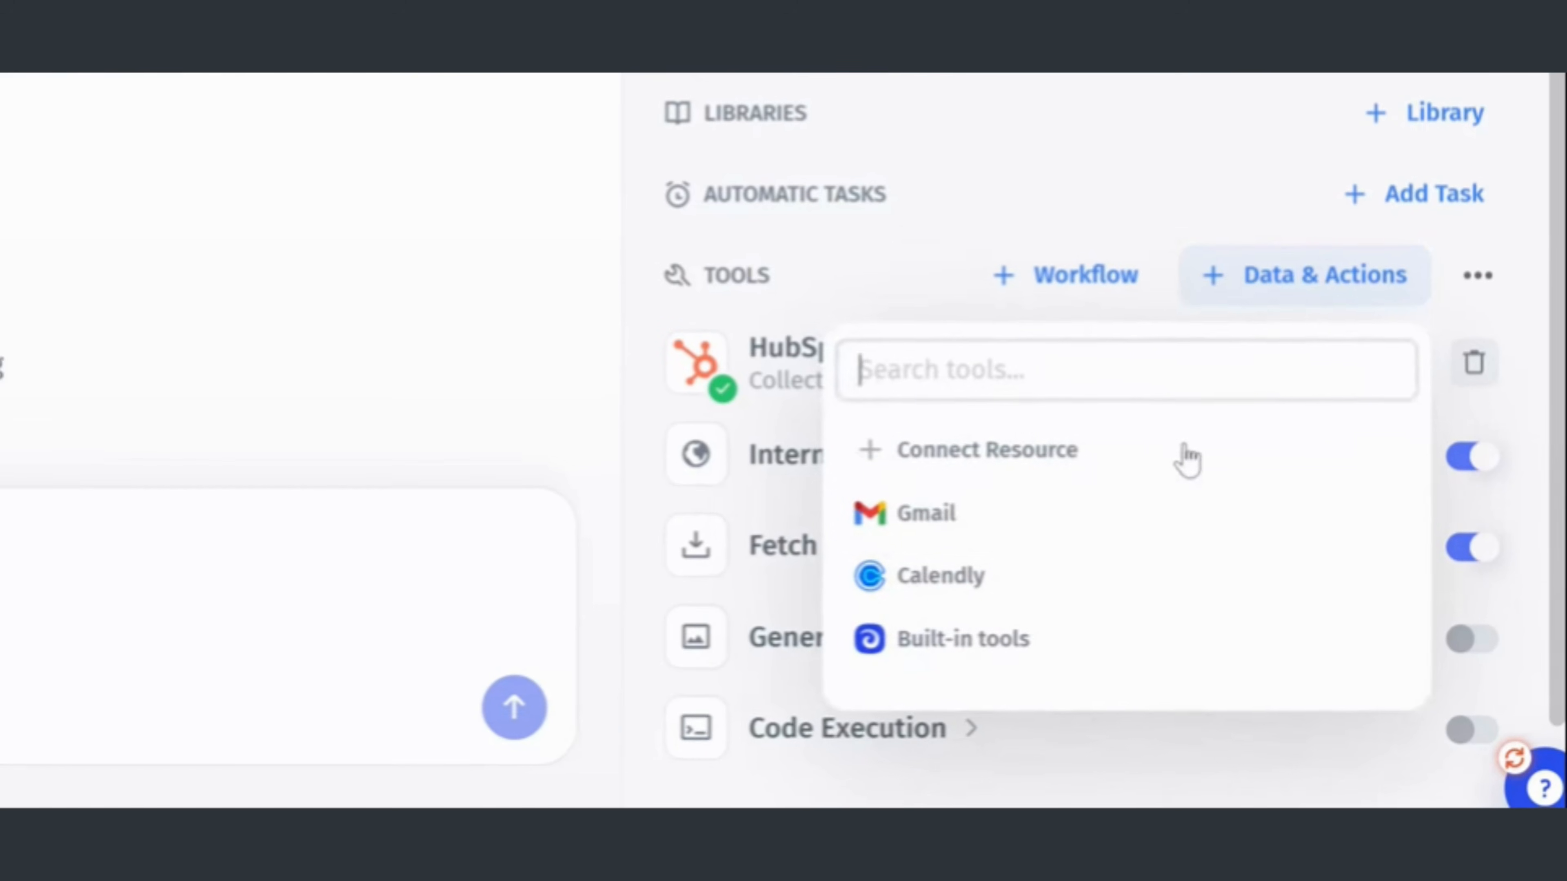
{"action": "left_click", "coordinate": [1146, 532]}
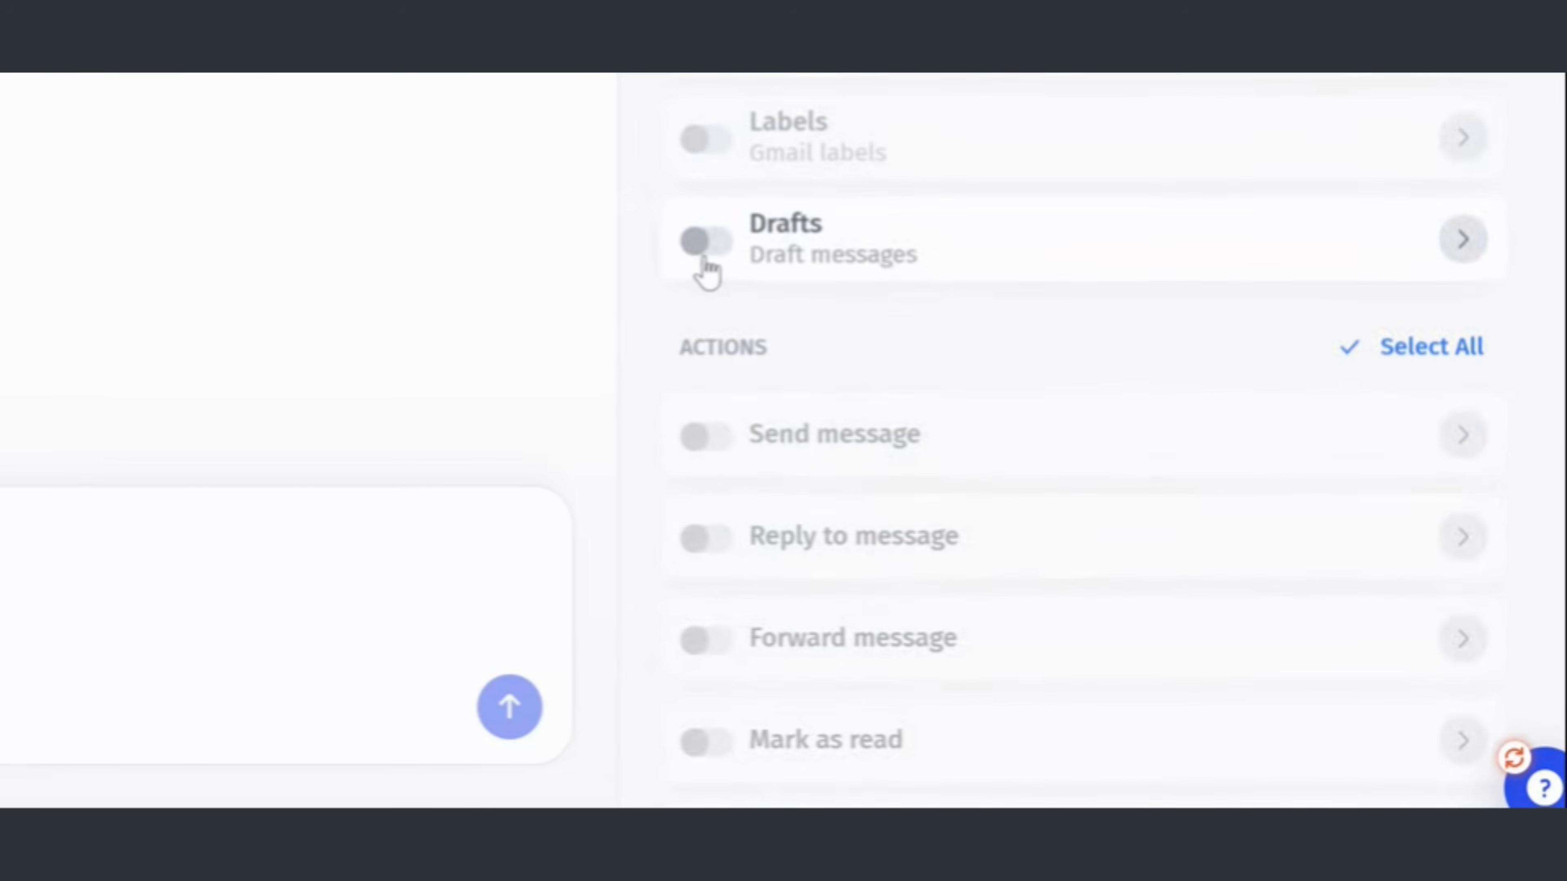
{"action": "mouse_move", "coordinate": [1383, 261]}
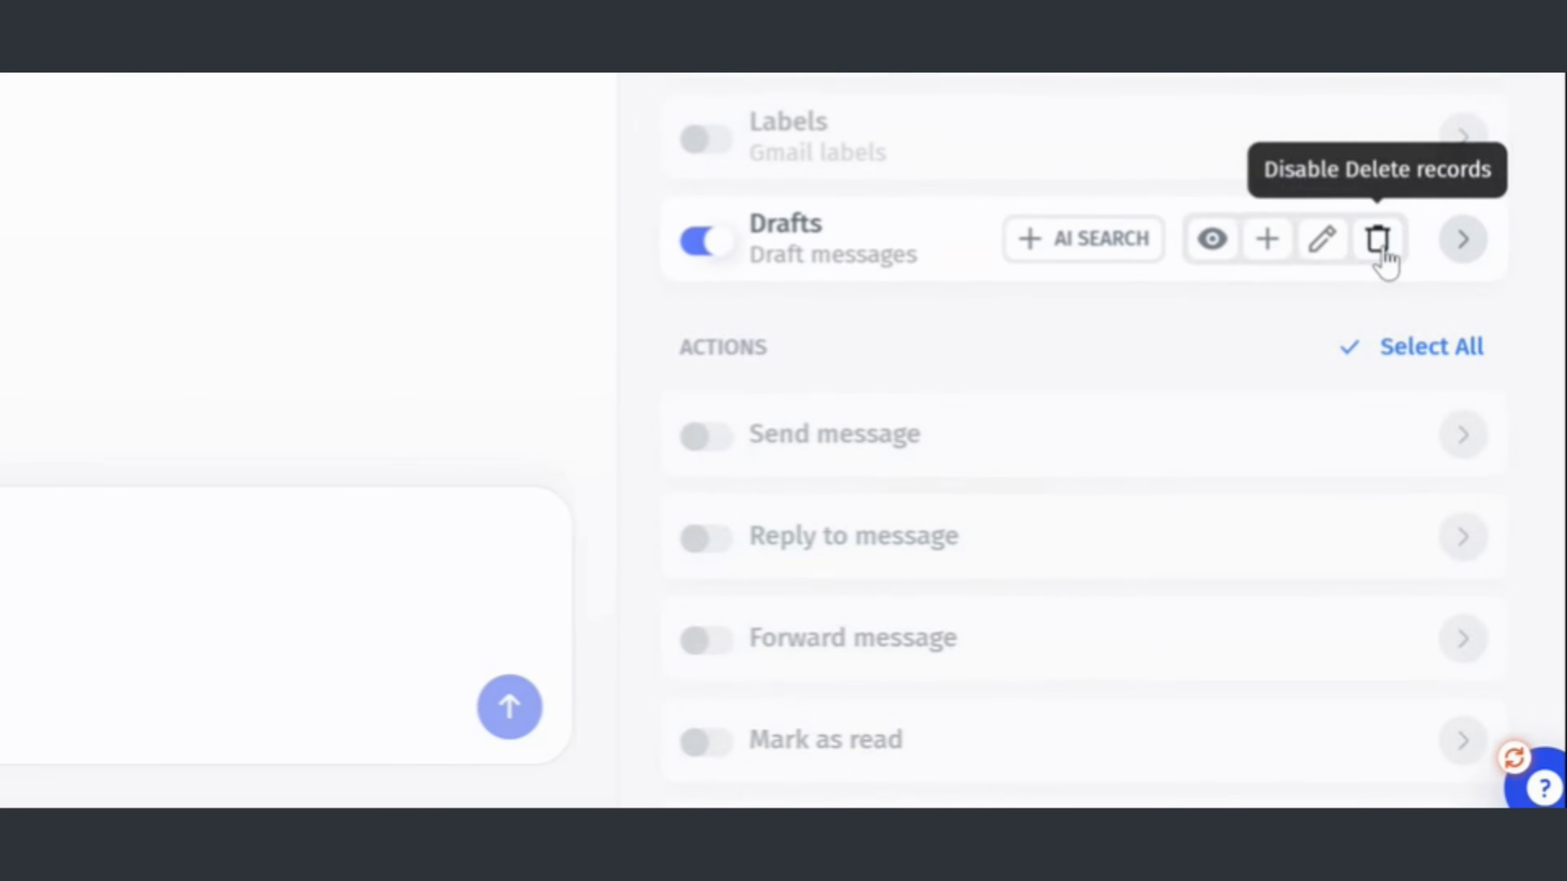
Require approval for viewing, creating and editing records in the Gmail Drafts collection
{"action": "left_click", "coordinate": [1463, 239]}
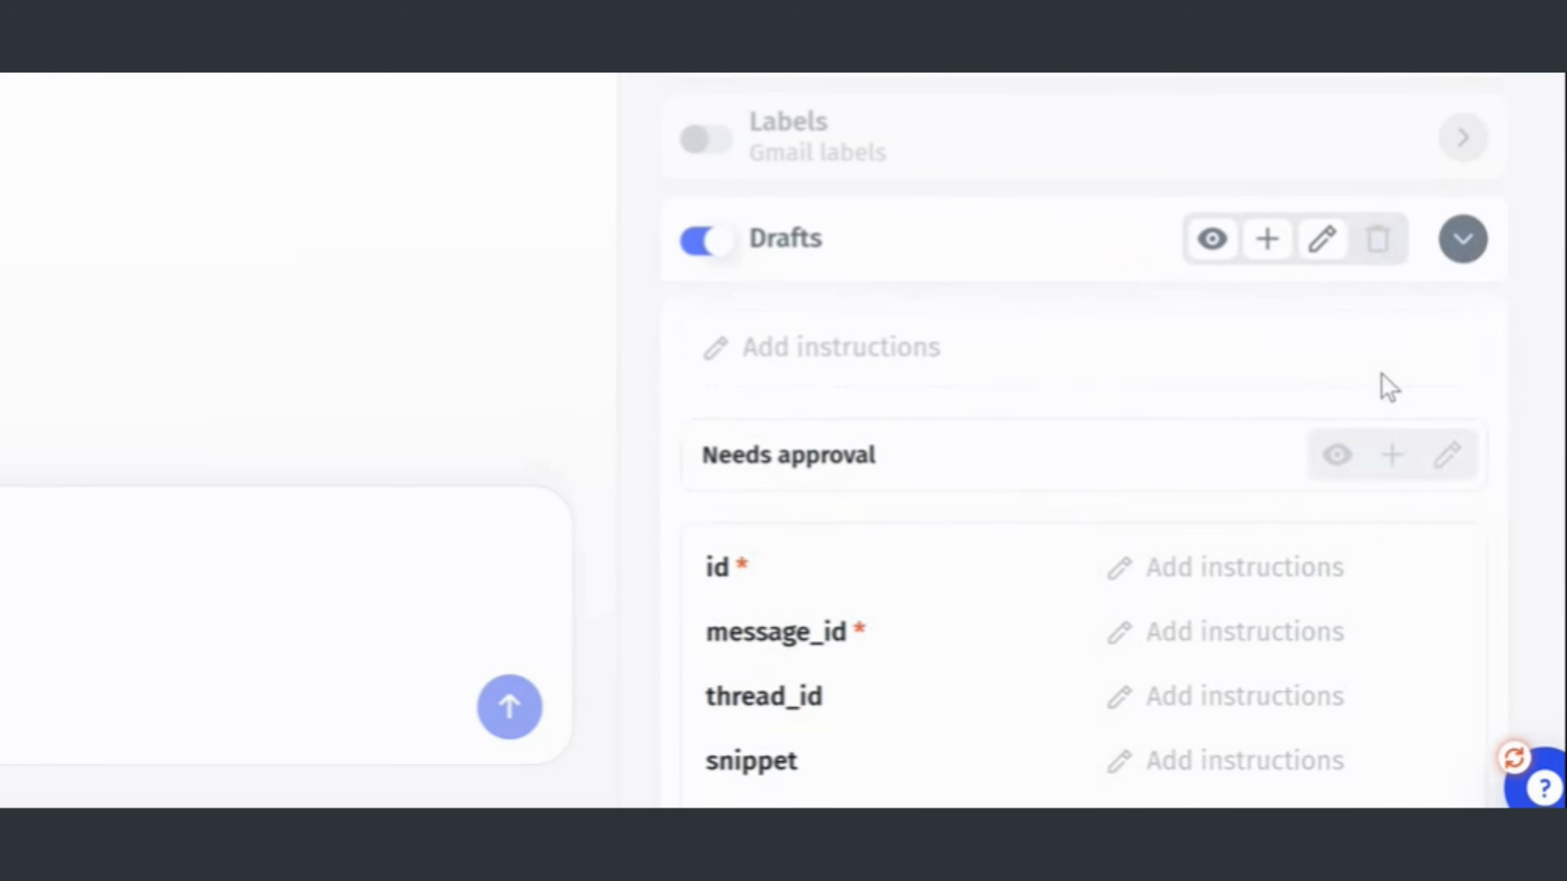
{"action": "left_click", "coordinate": [1337, 455]}
{"action": "left_click", "coordinate": [1391, 460]}
{"action": "left_click", "coordinate": [1446, 456]}
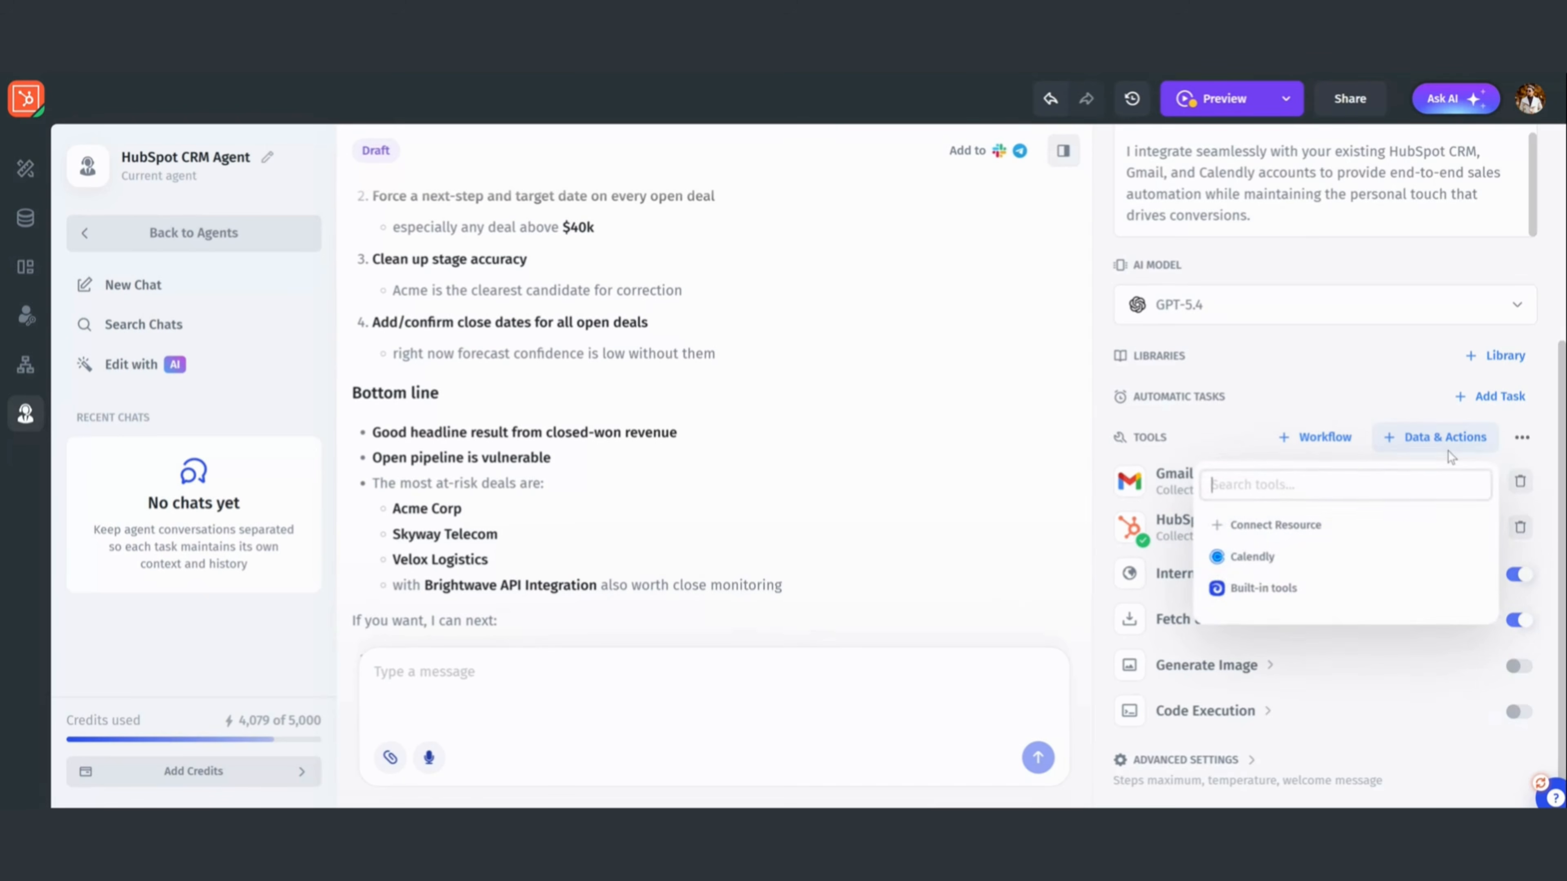
Add Calendly as an agent tool and enable its Event types and Scheduled events collections
{"action": "left_click", "coordinate": [1350, 570]}
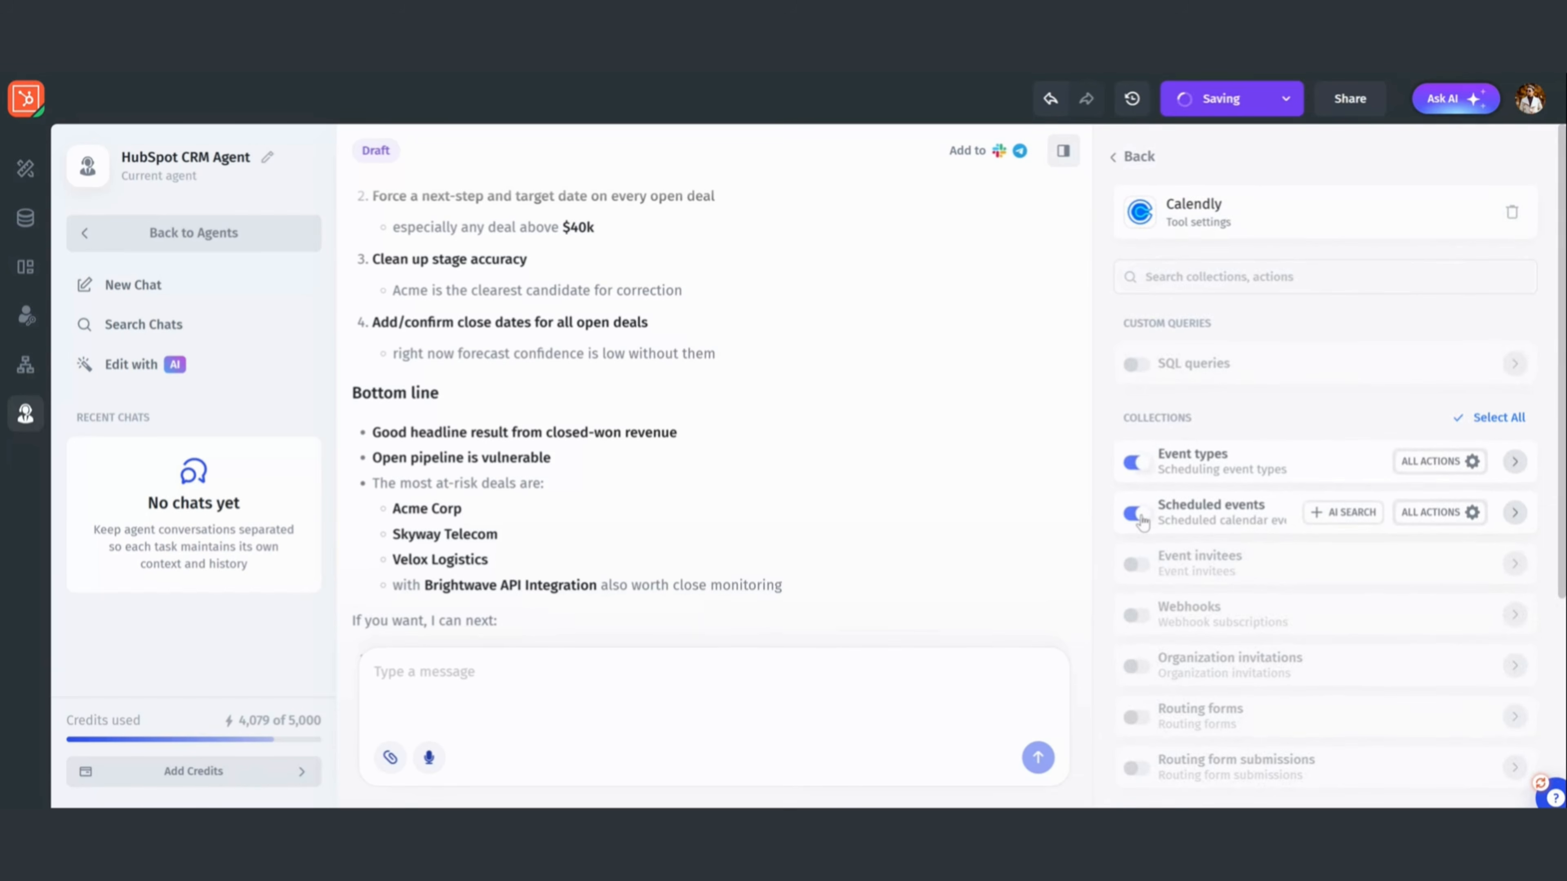
{"action": "scroll", "coordinate": [1143, 607], "scroll_direction": "down", "scroll_amount": 5}
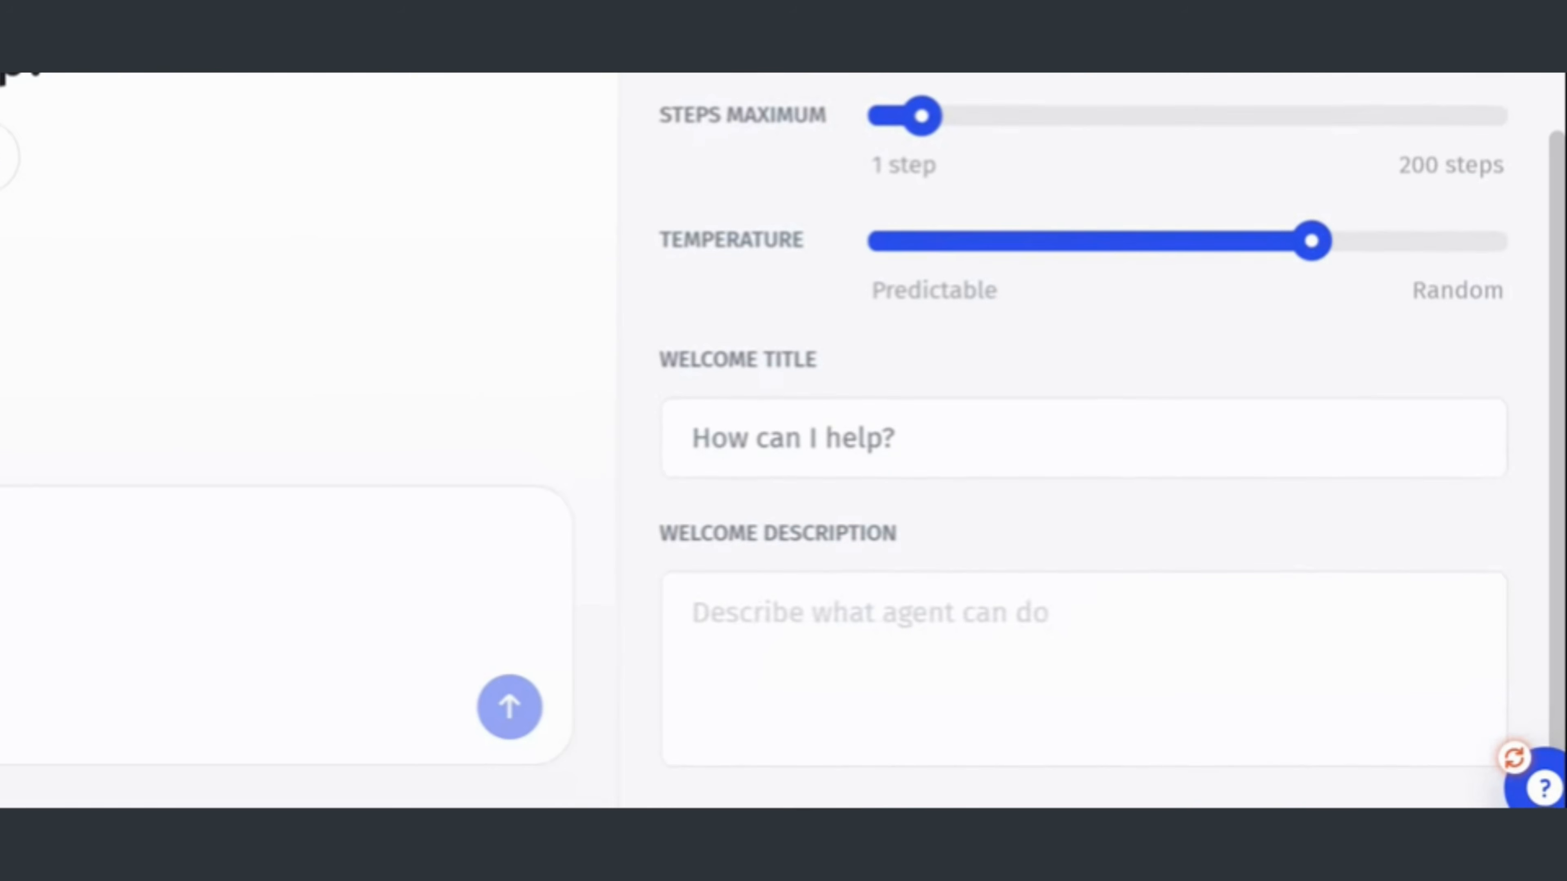
Enter a welcome description beginning "I can analyze your pipeline health, research prospects, draft personalized emails, and coordinate meetings."
{"action": "type", "text": "I can analyze your pipeline health, research prospects, draft personalized emails, and coordinate meetings. Just tell me what you'd like to focus on today!"}
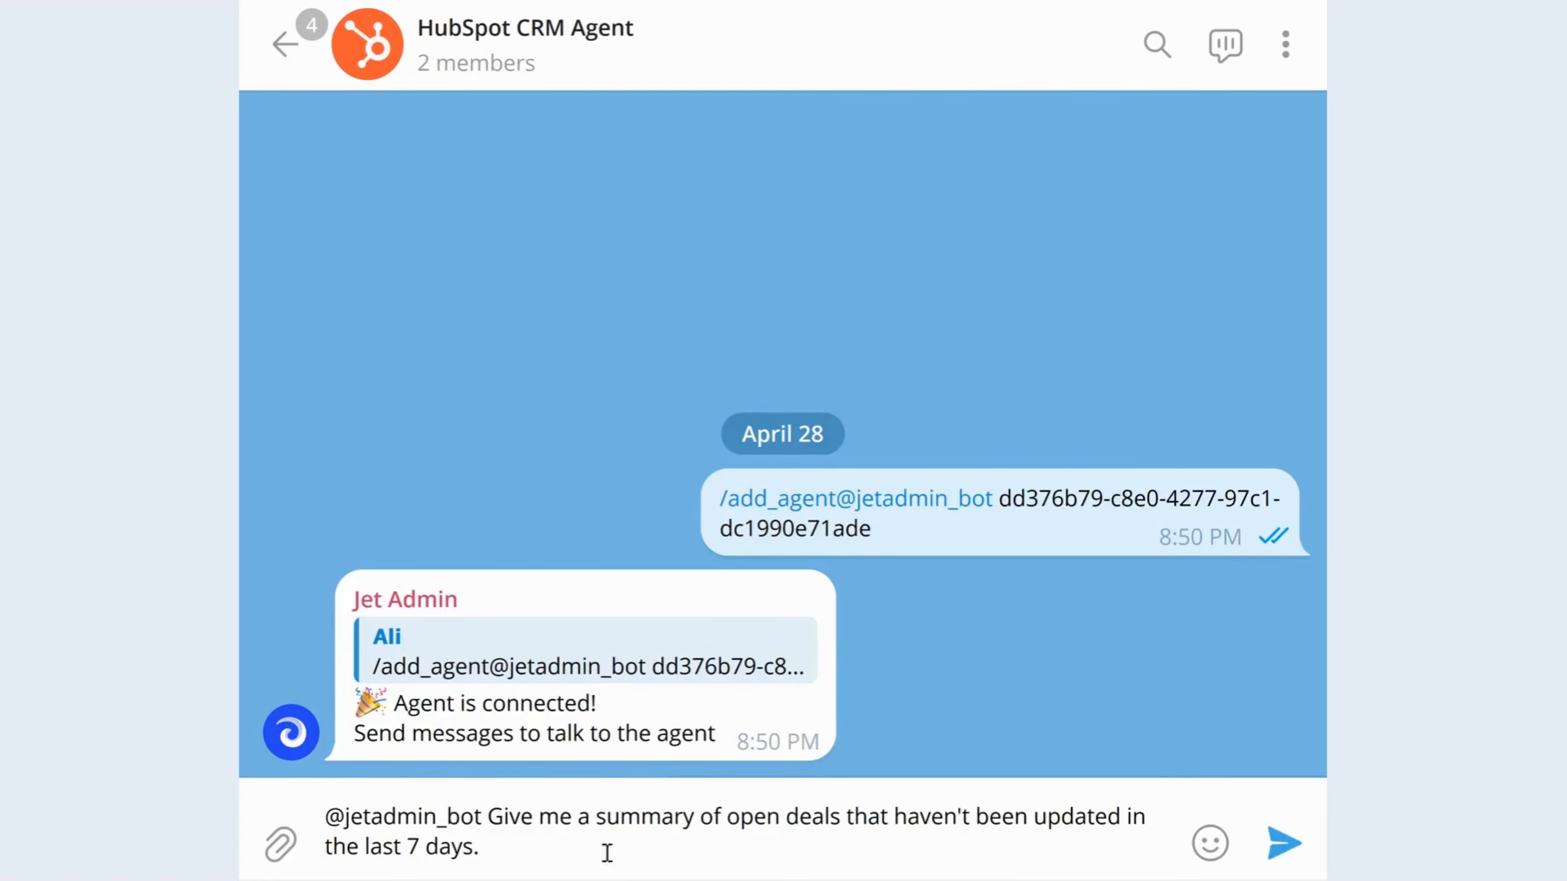
{"action": "left_click", "coordinate": [1285, 844]}
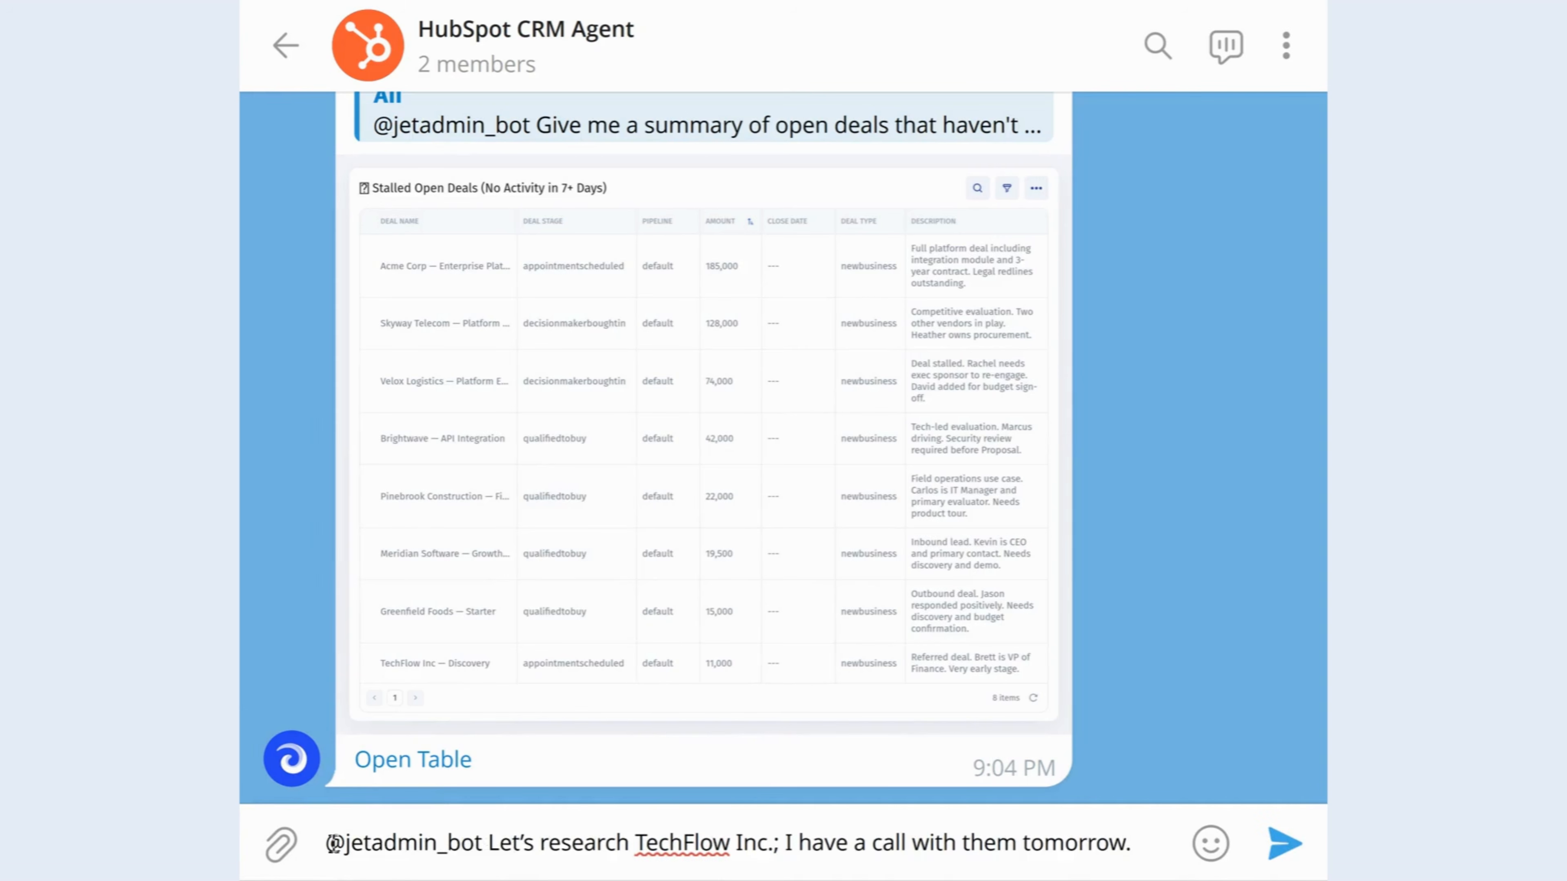
{"action": "key", "text": "Return"}
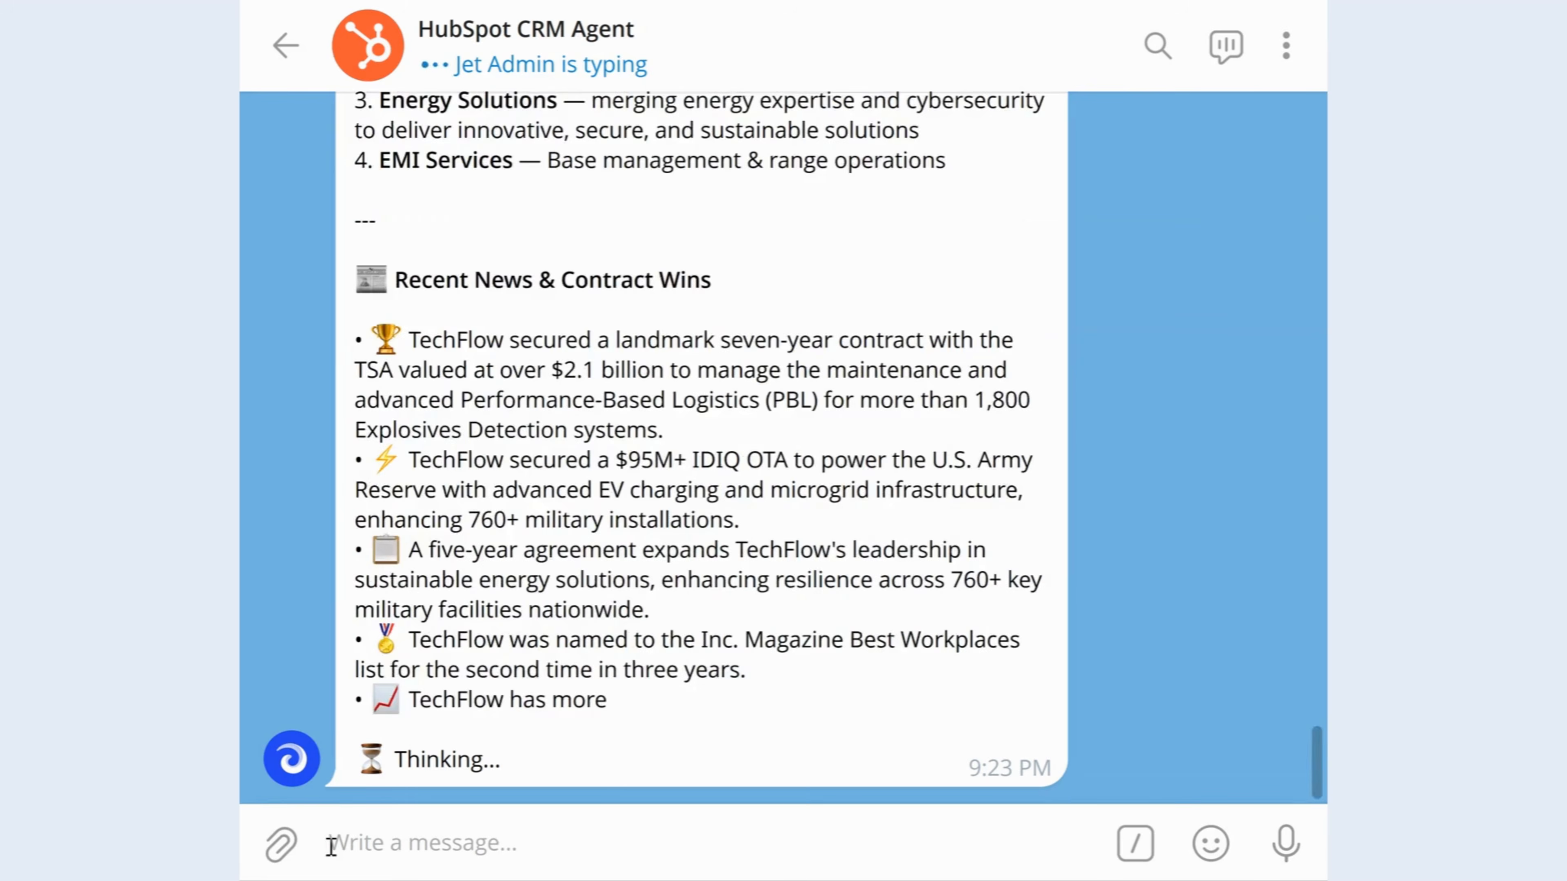
{"action": "key", "text": "ctrl+v"}
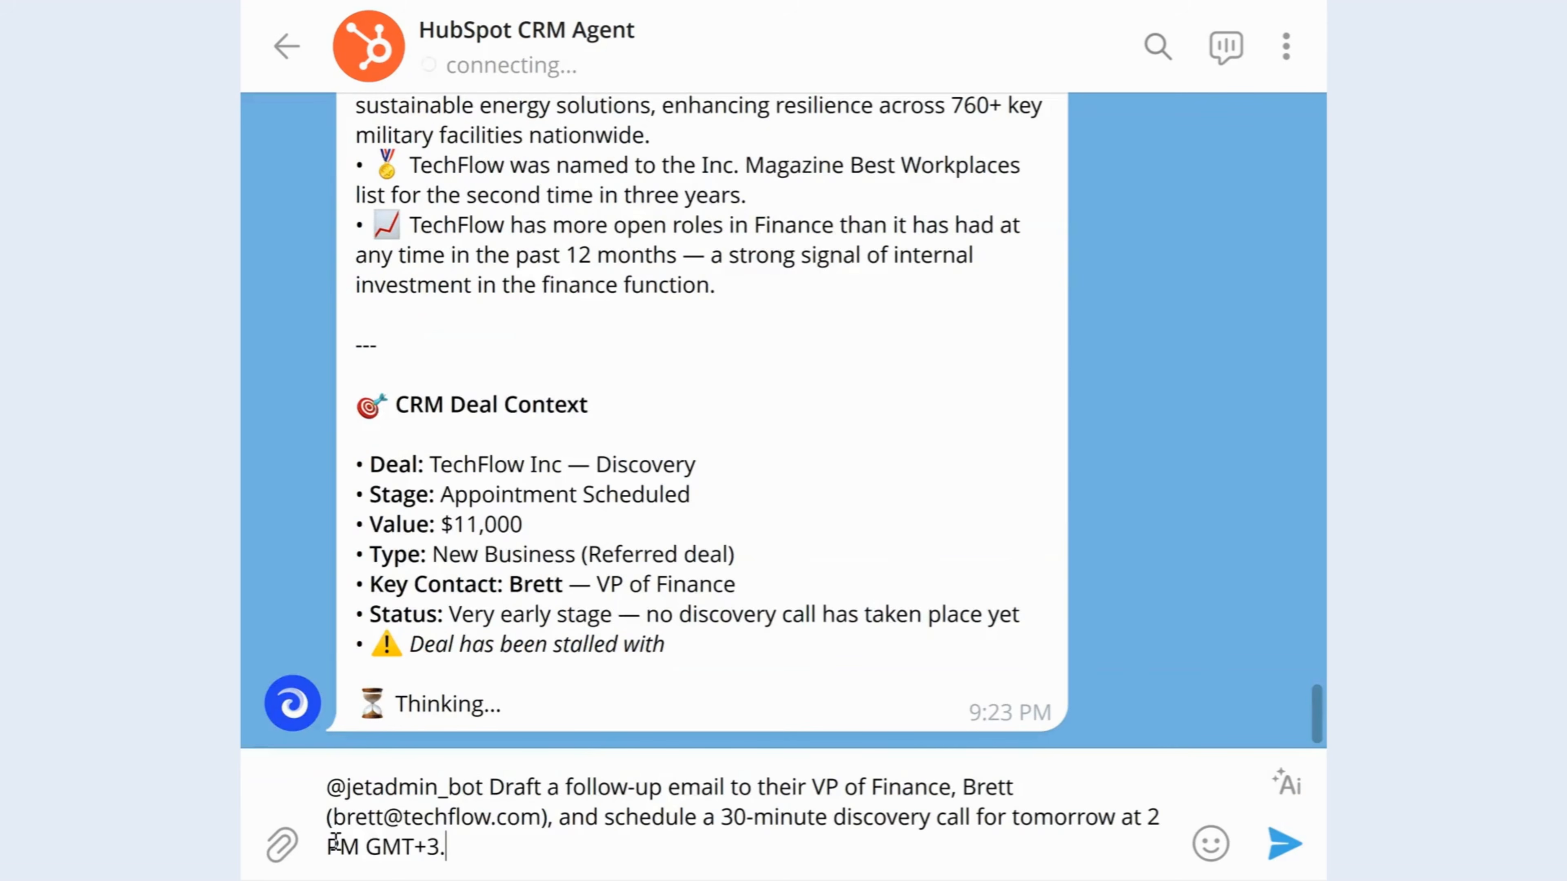
{"action": "key", "text": "Return"}
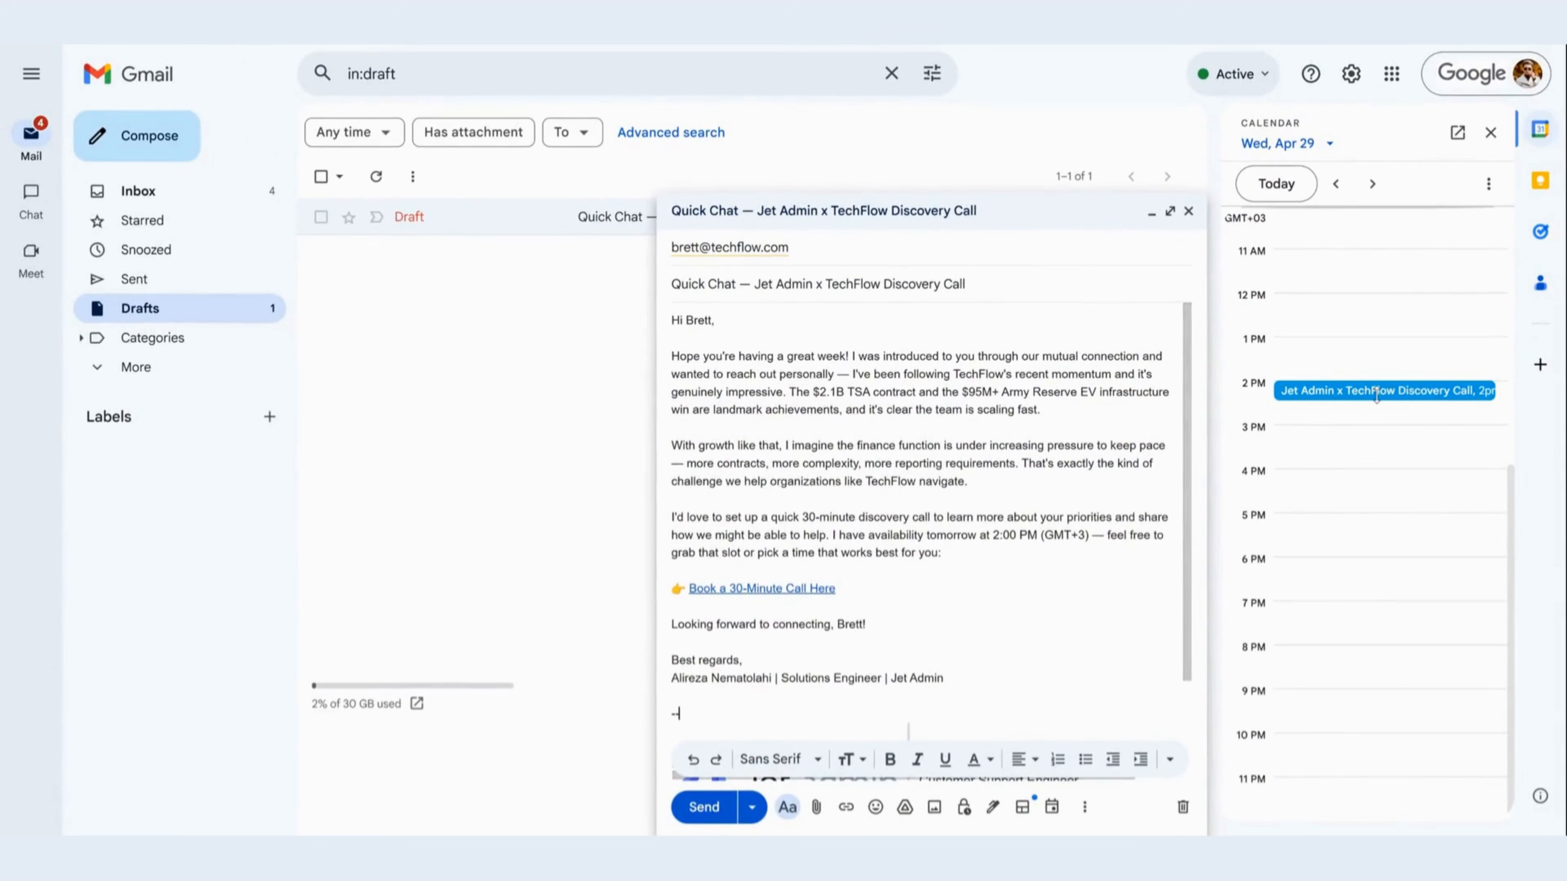
{"action": "left_click", "coordinate": [1376, 393]}
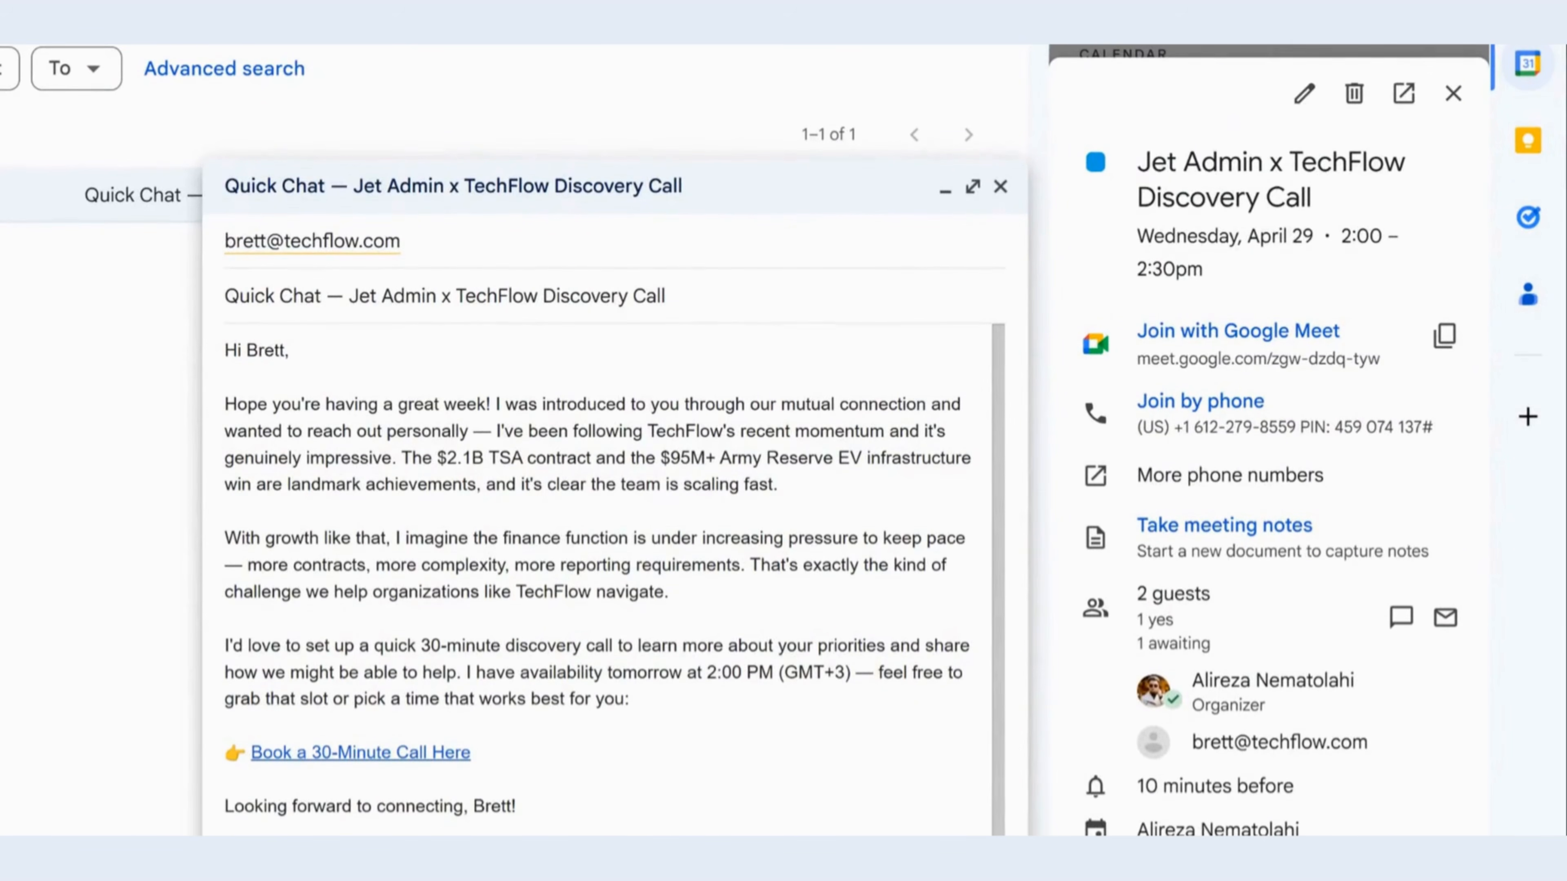